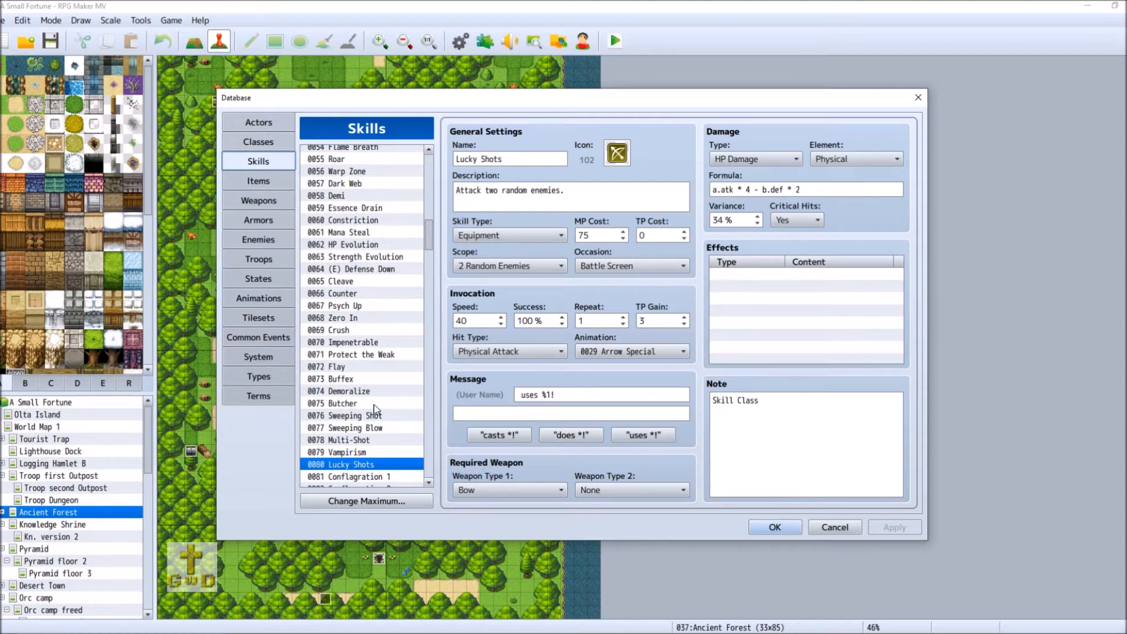
# Review the Sweeping Shot skill and the Innstop common event in the database, and close it without changes.
pyautogui.click(392, 415)
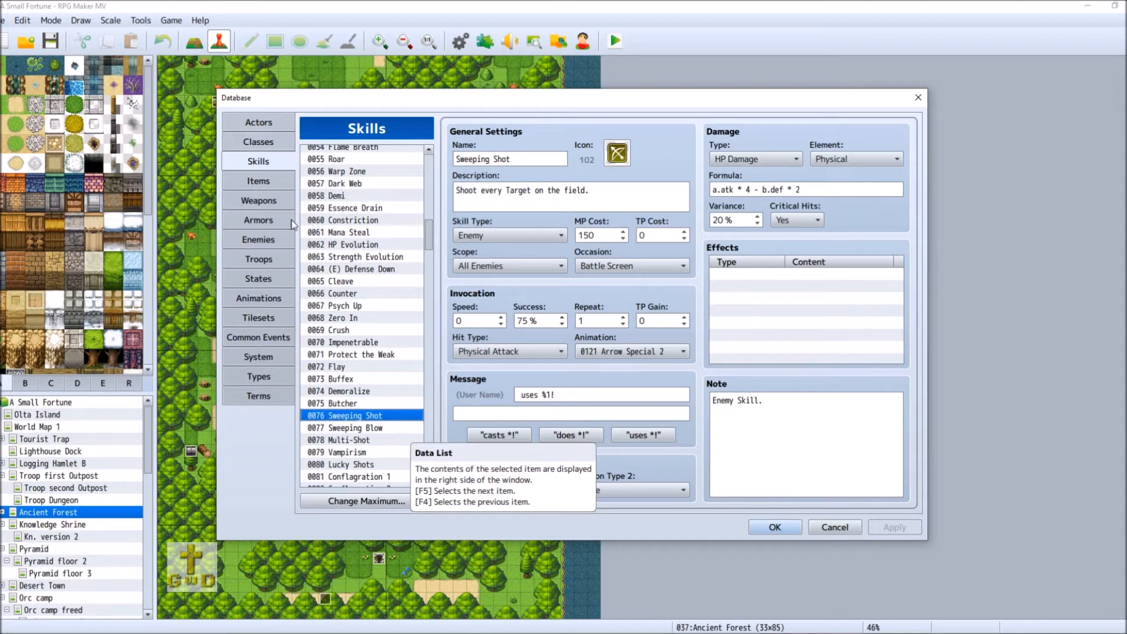
pyautogui.click(270, 337)
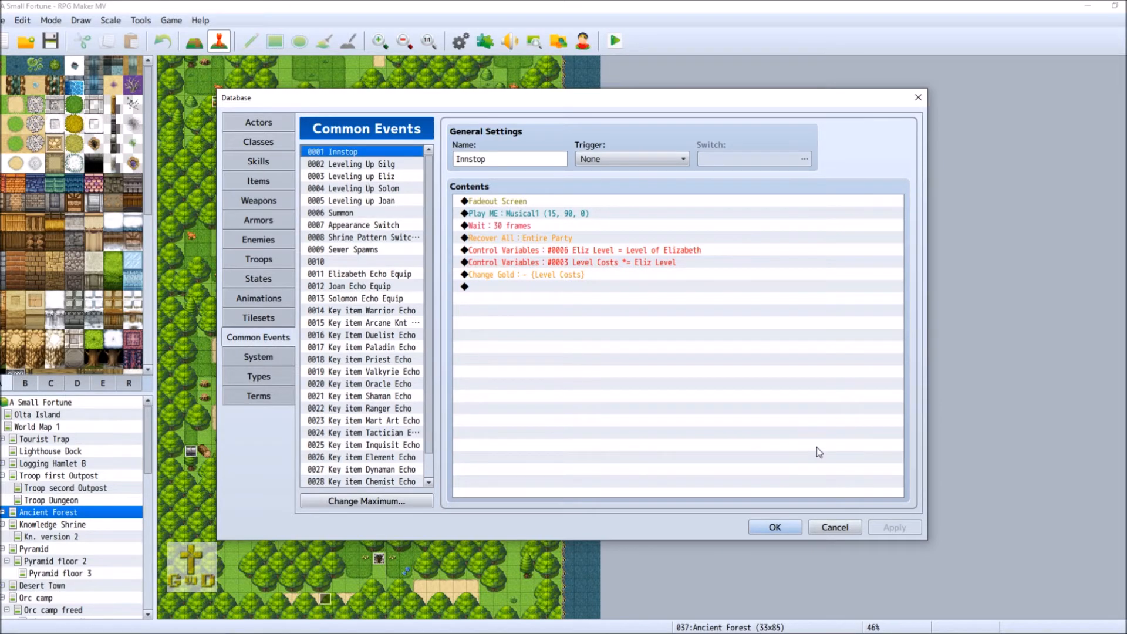
pyautogui.click(834, 527)
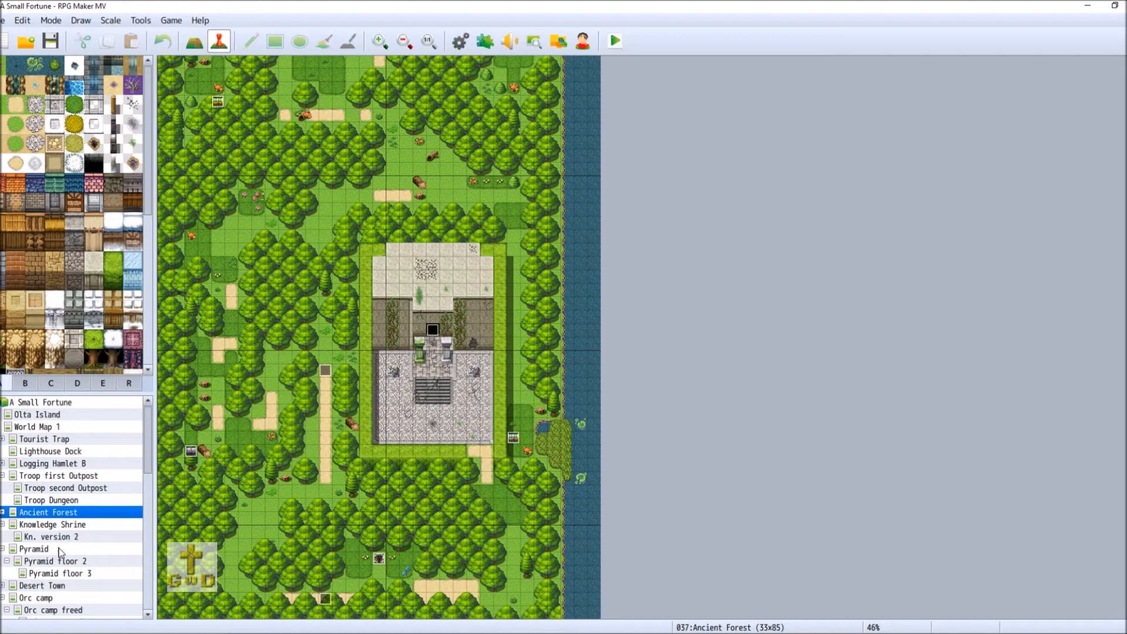
# Open the Pyramid map and look through the enemy list in the database, leaving it unchanged.
pyautogui.click(35, 549)
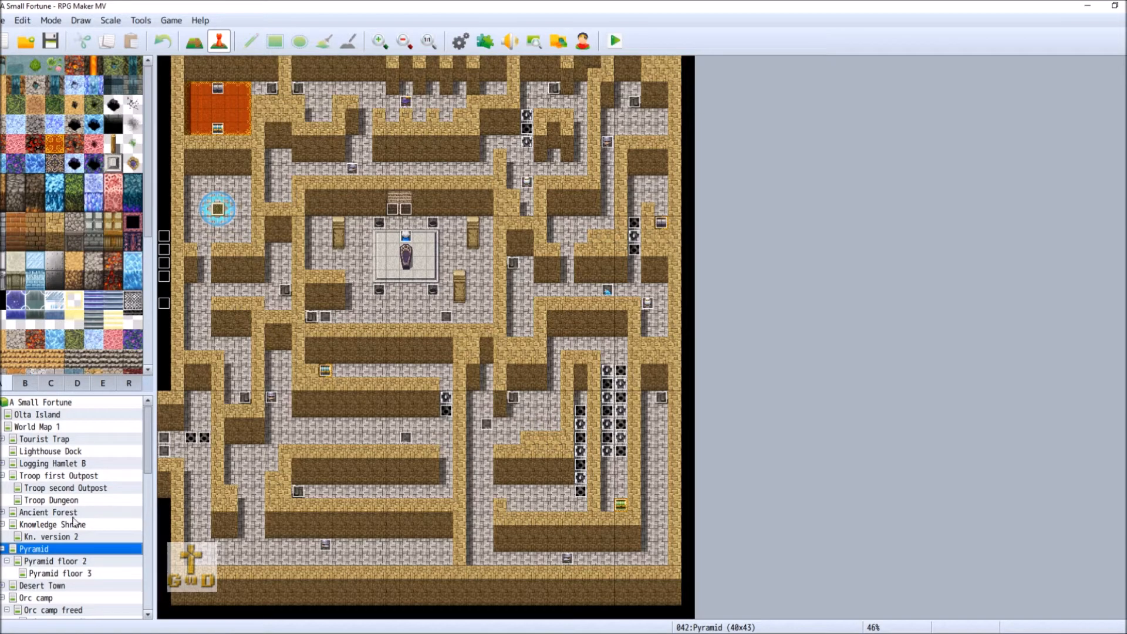
pyautogui.click(461, 41)
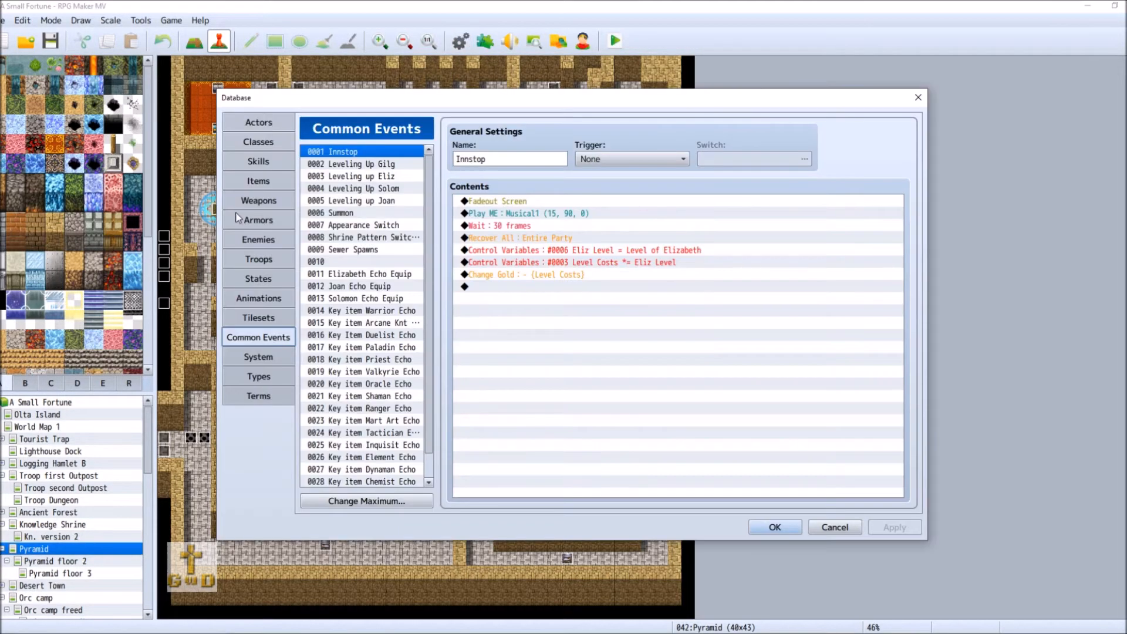
pyautogui.click(259, 240)
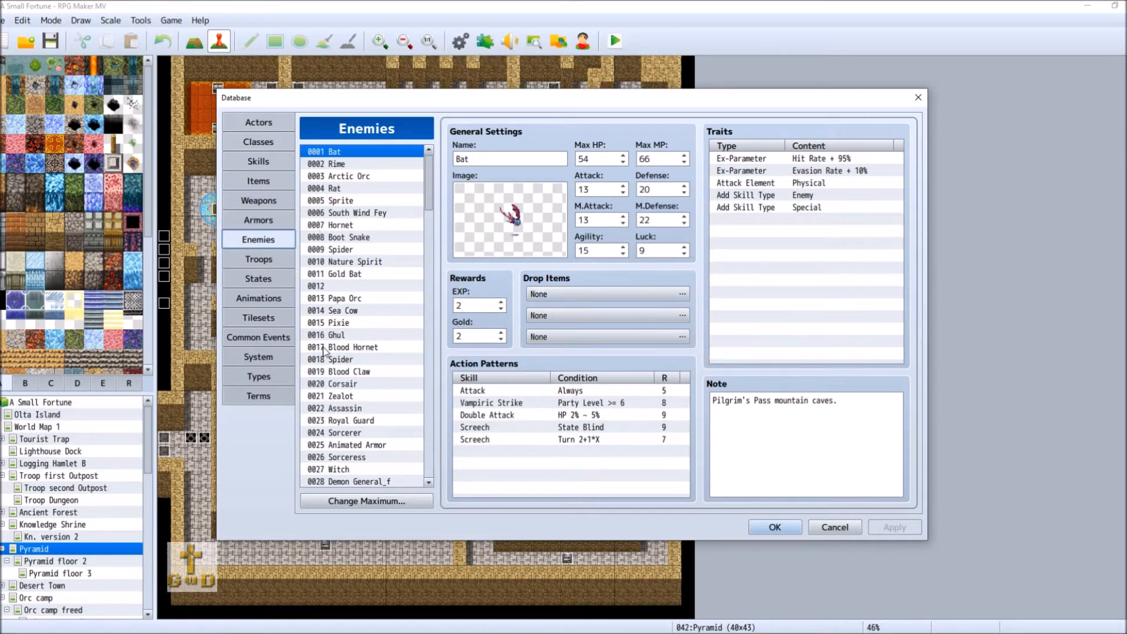
pyautogui.moveTo(432, 176); pyautogui.dragTo(436, 207)
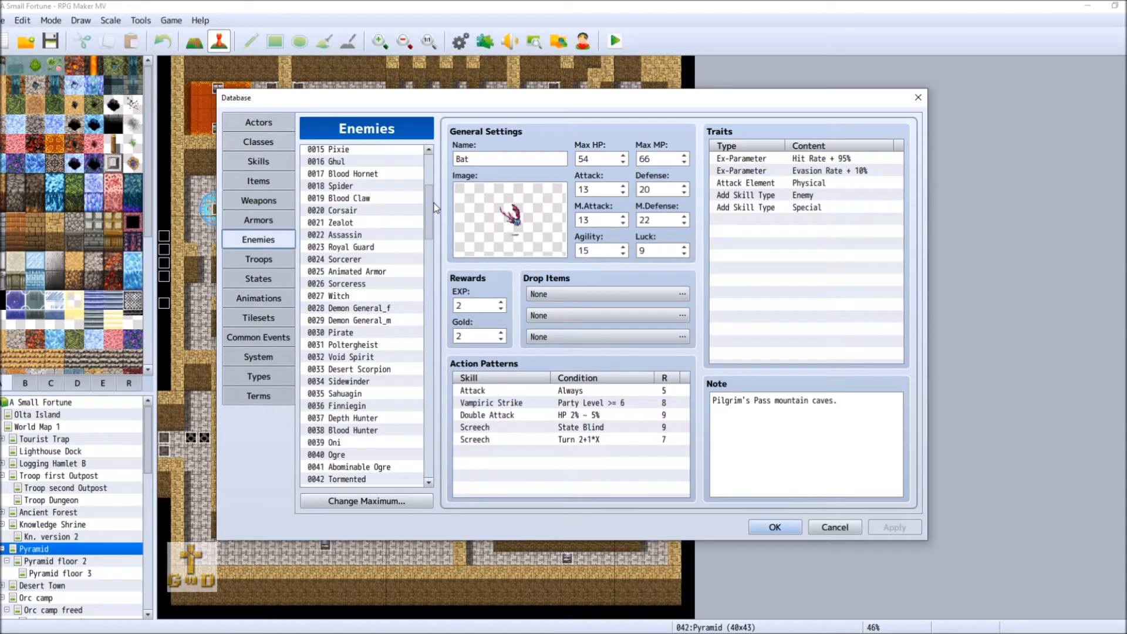
pyautogui.moveTo(436, 208); pyautogui.dragTo(427, 182)
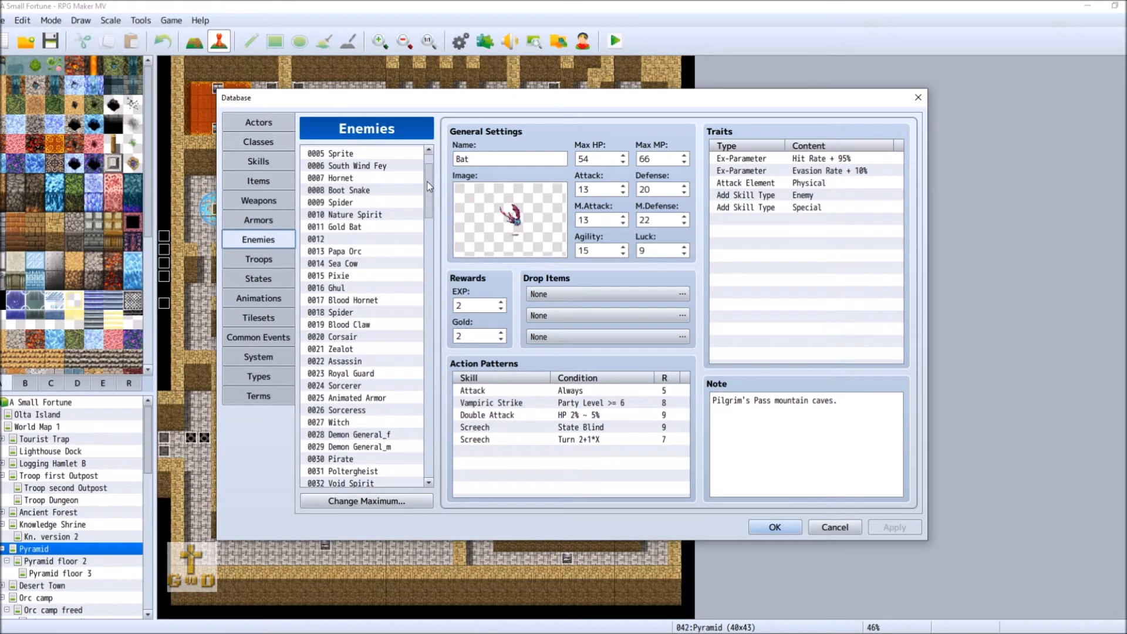
pyautogui.click(835, 526)
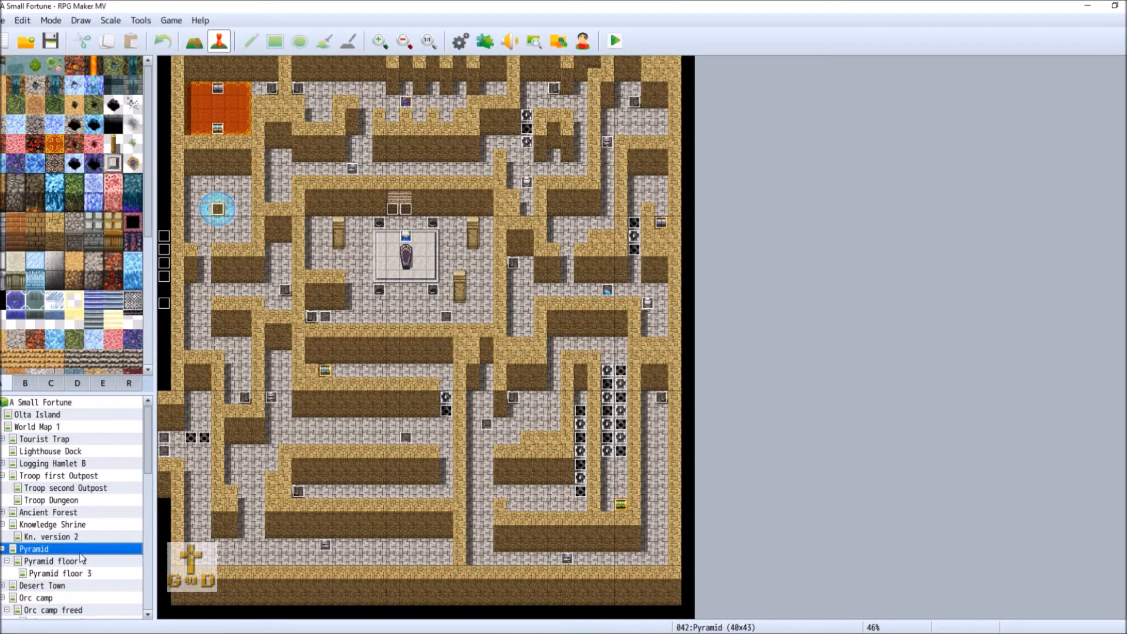
# Open the Shrine B-underground map nested under Ancient Forest.
pyautogui.click(85, 512)
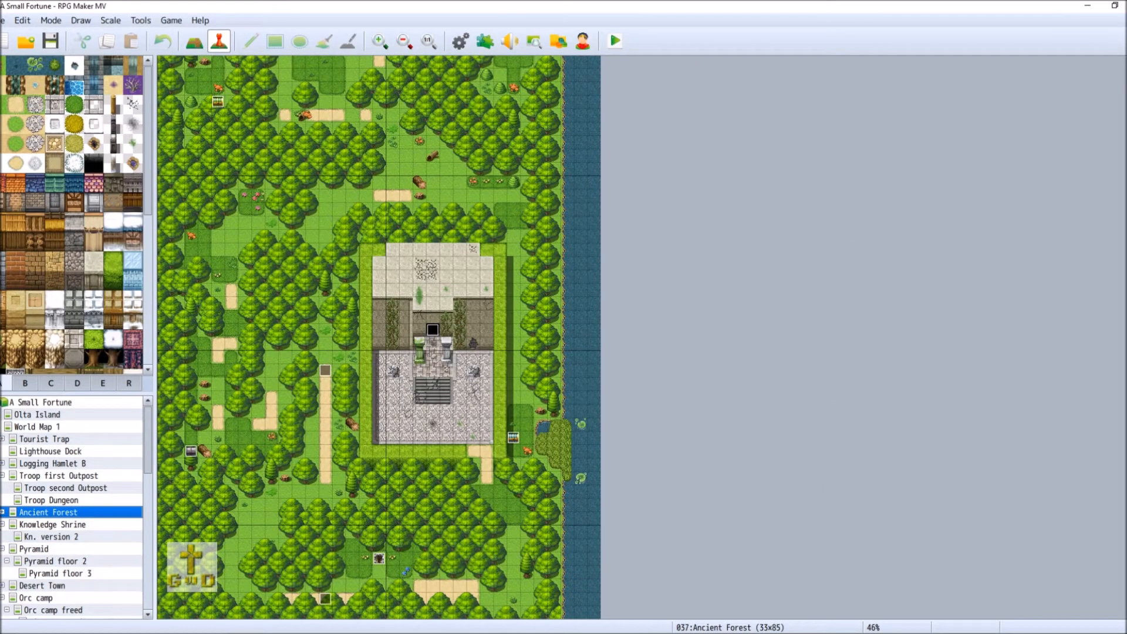
pyautogui.click(2, 511)
pyautogui.click(70, 536)
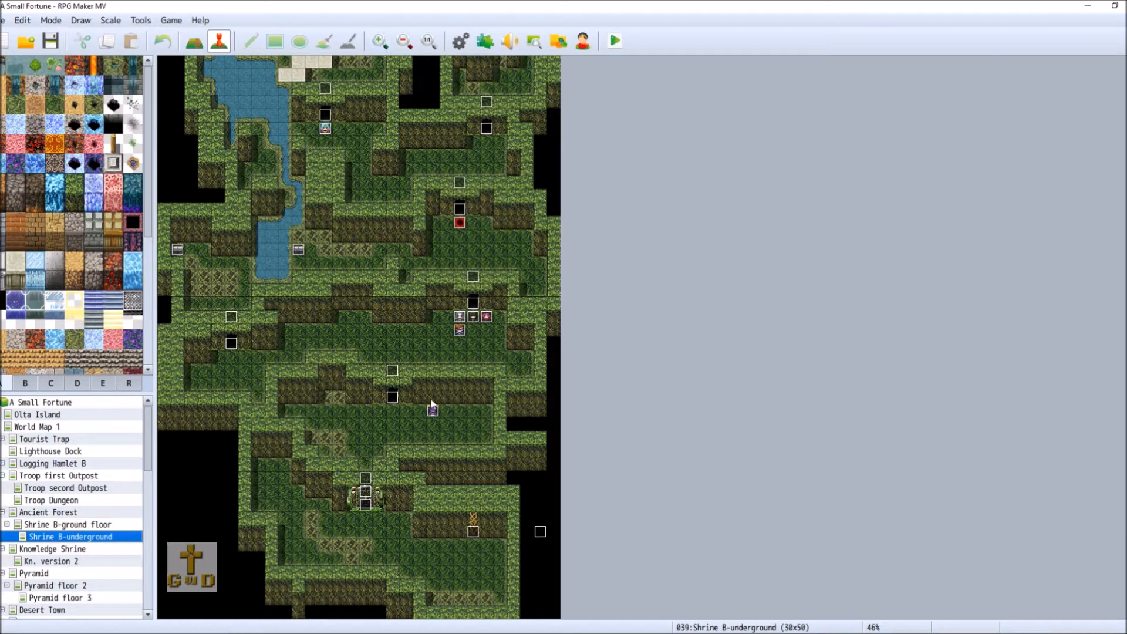
pyautogui.click(376, 42)
pyautogui.click(376, 44)
pyautogui.click(376, 44)
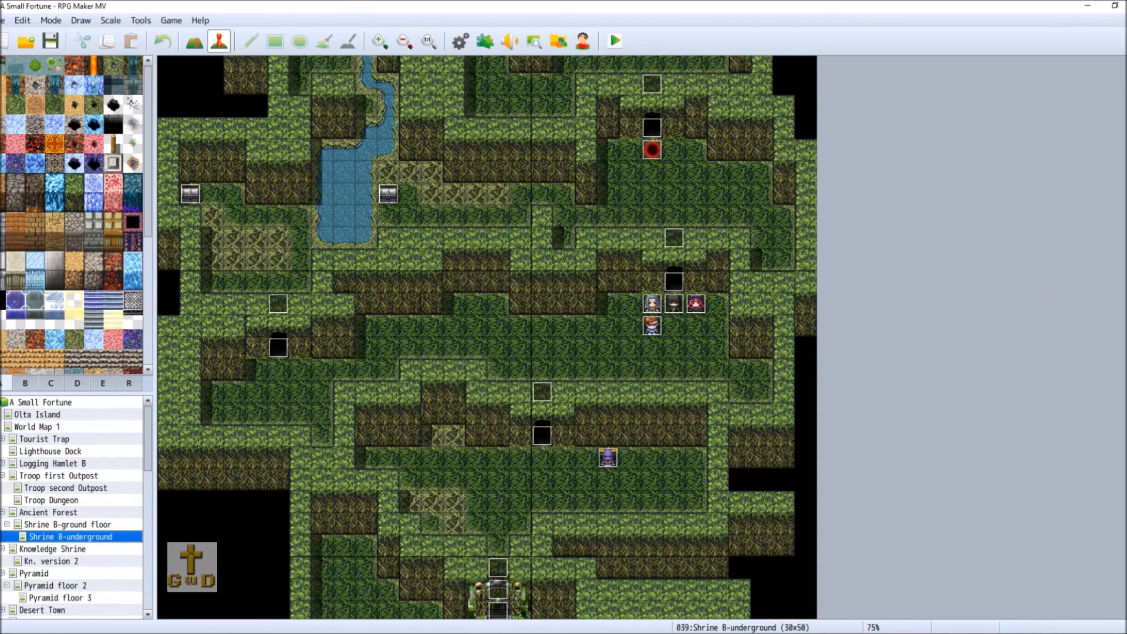
pyautogui.scroll(-3, 784, 532)
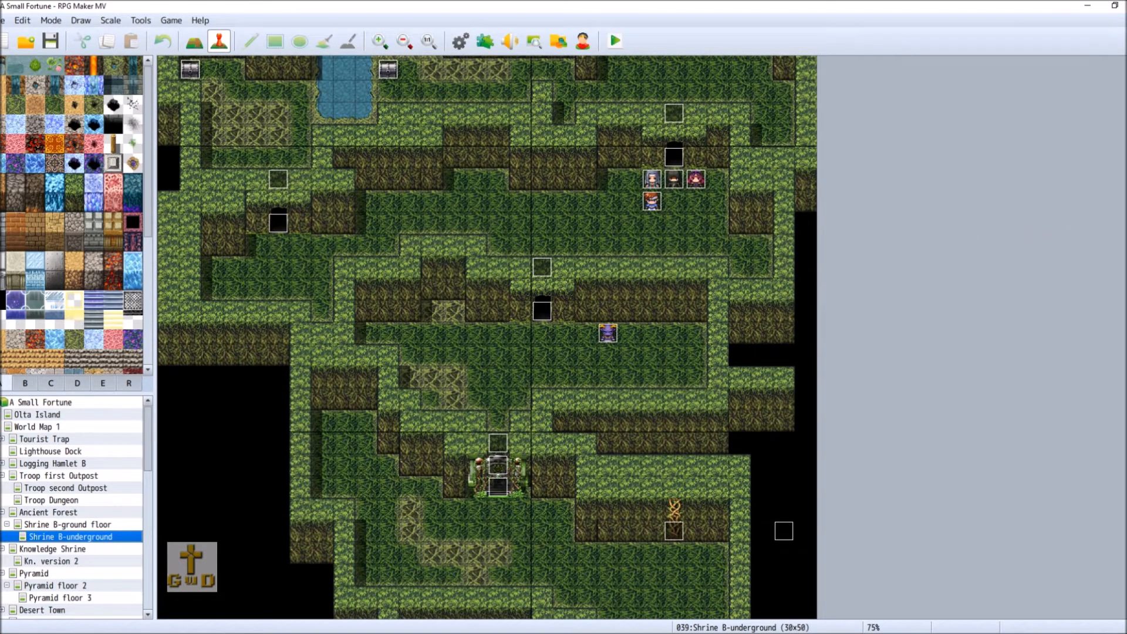
pyautogui.scroll(1, 784, 531)
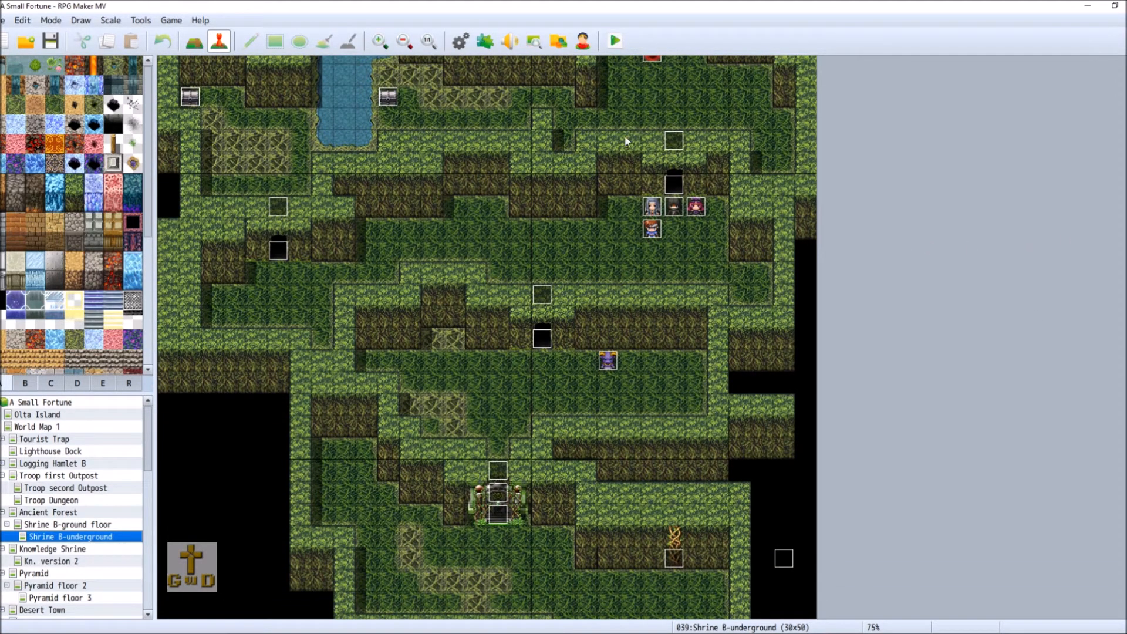
pyautogui.click(404, 41)
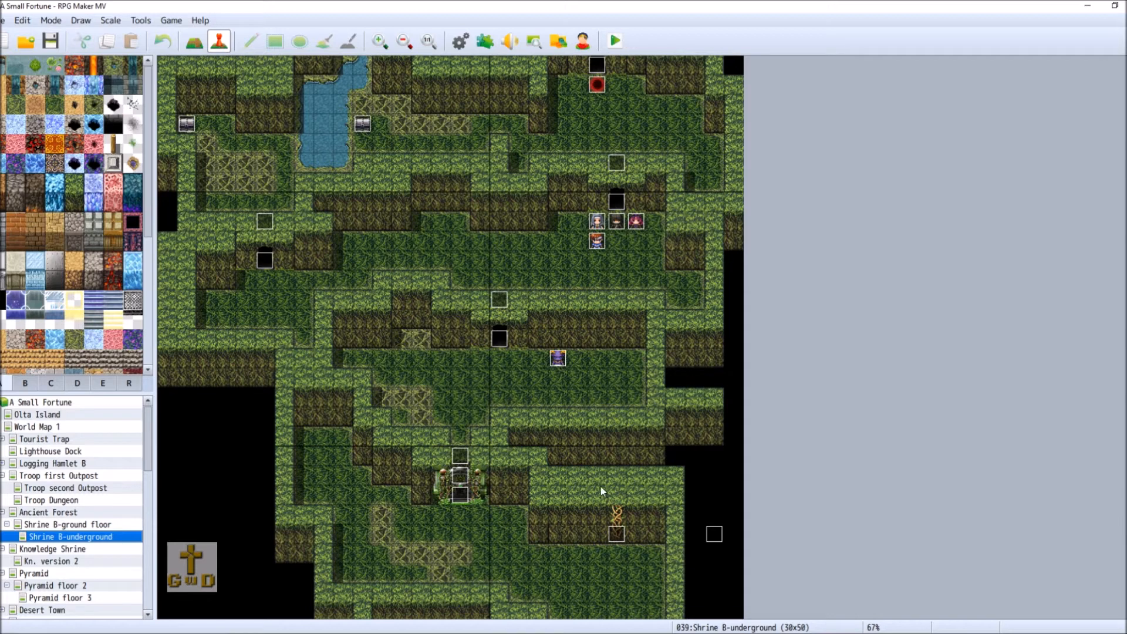
# Open the purple horned monster's event on the Shrine B-underground map and rename it as MaxaTaur.
pyautogui.rightClick(560, 358)
pyautogui.click(644, 372)
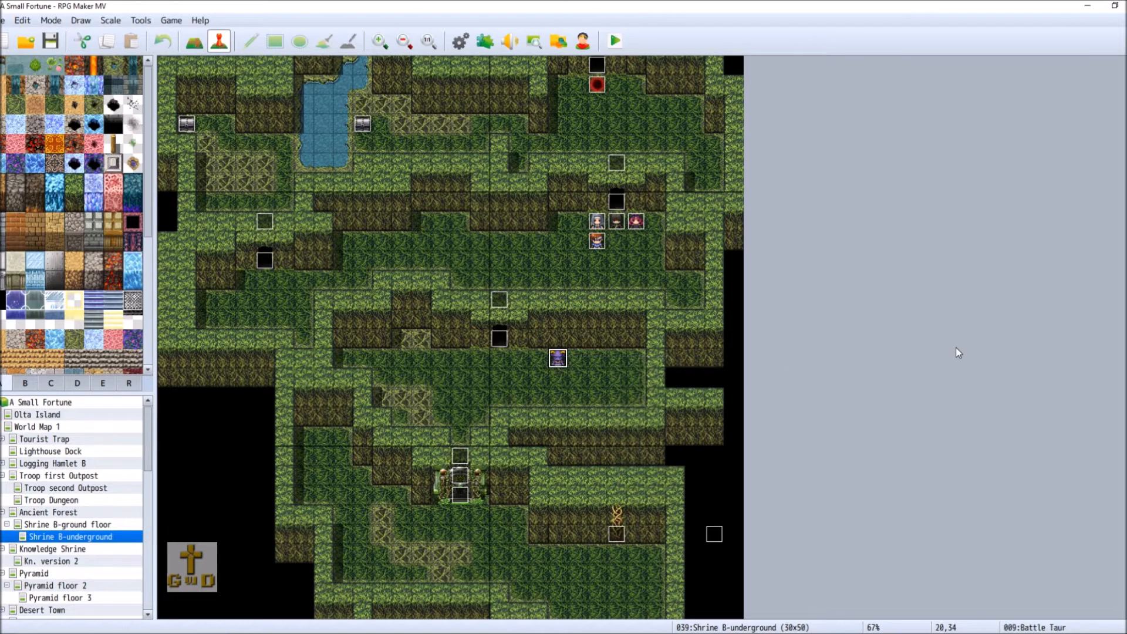
pyautogui.write('MaxaTaur')
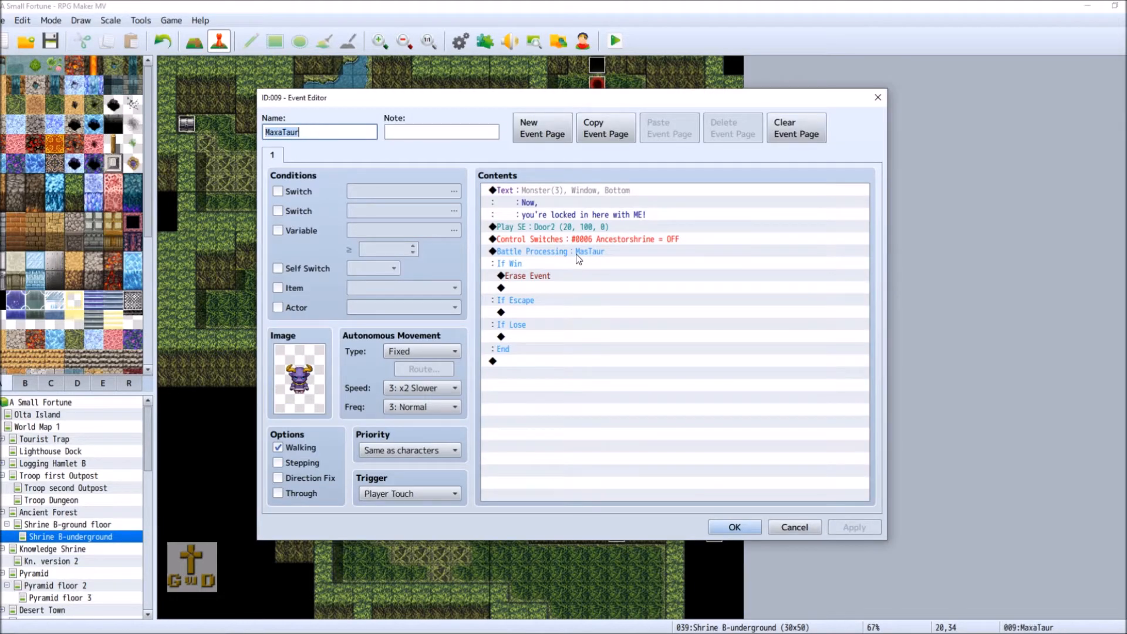
# Choose troop 0072 MasTaur for the event's Battle Processing command and save the event.
pyautogui.rightClick(578, 252)
pyautogui.click(619, 274)
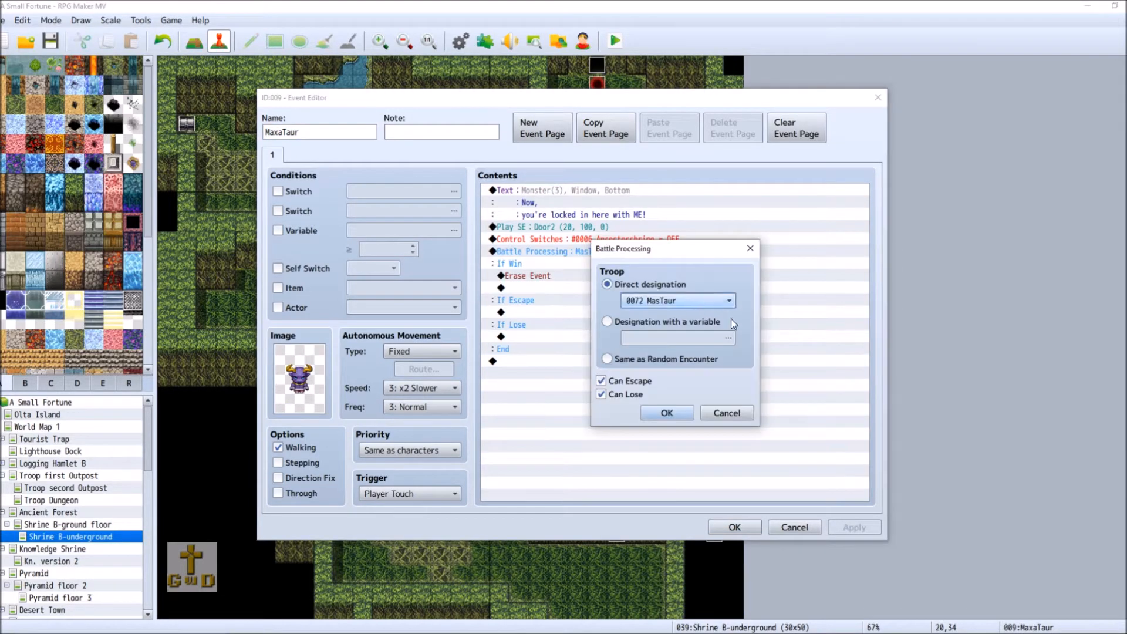
pyautogui.click(728, 301)
pyautogui.scroll(4, 726, 447)
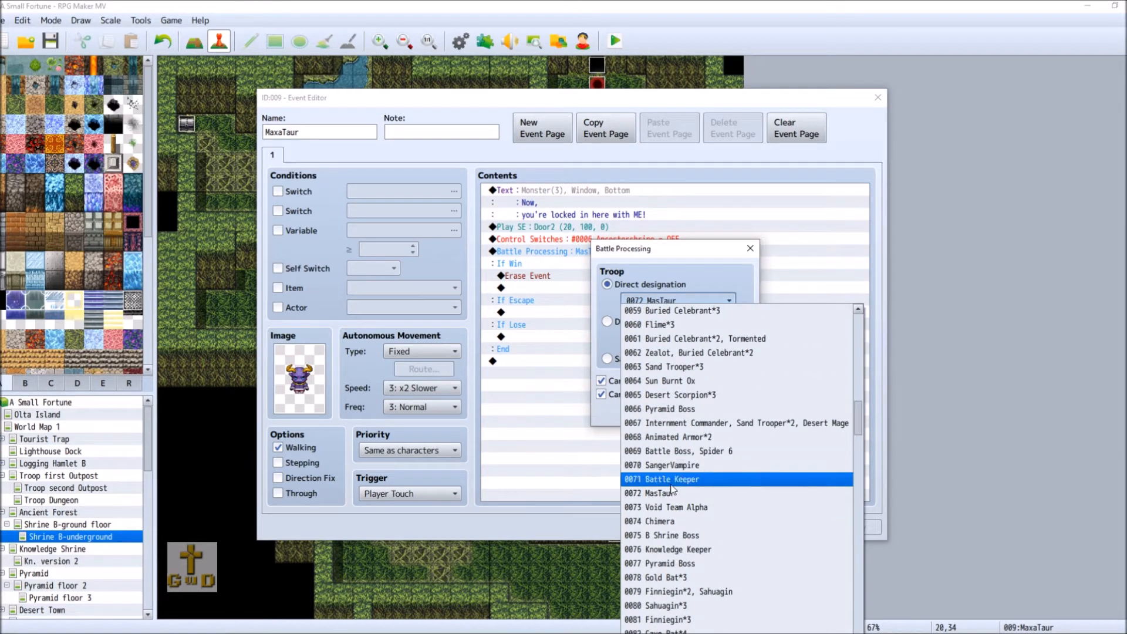
pyautogui.moveTo(855, 421)
pyautogui.mouseDown()
pyautogui.moveTo(860, 321)
pyautogui.moveTo(872, 401)
pyautogui.moveTo(861, 409)
pyautogui.mouseUp()
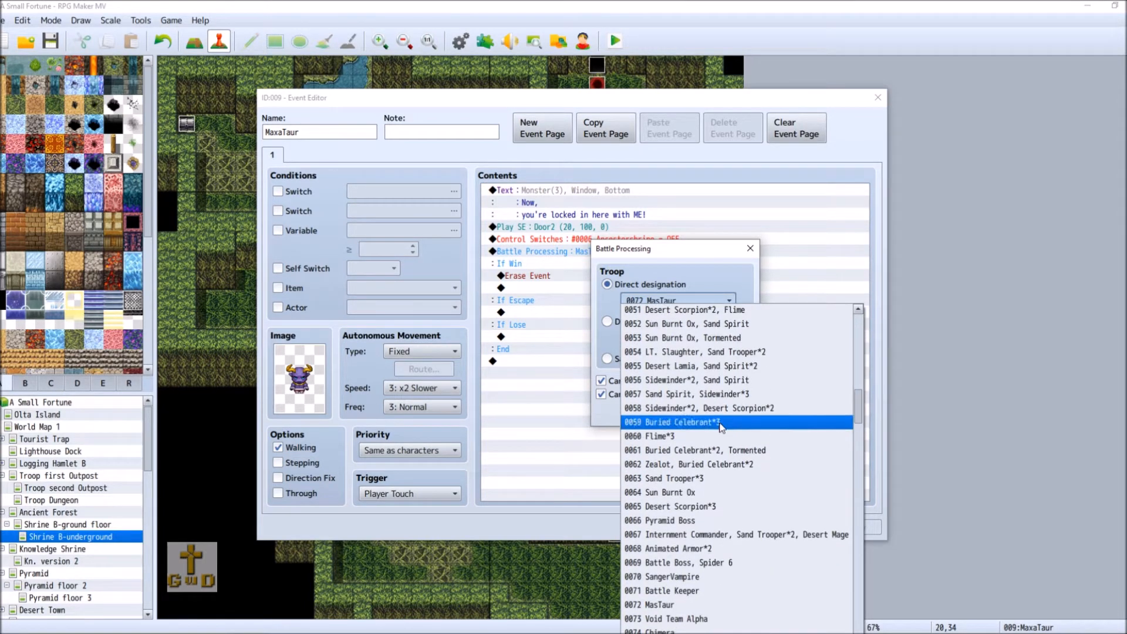
pyautogui.click(717, 606)
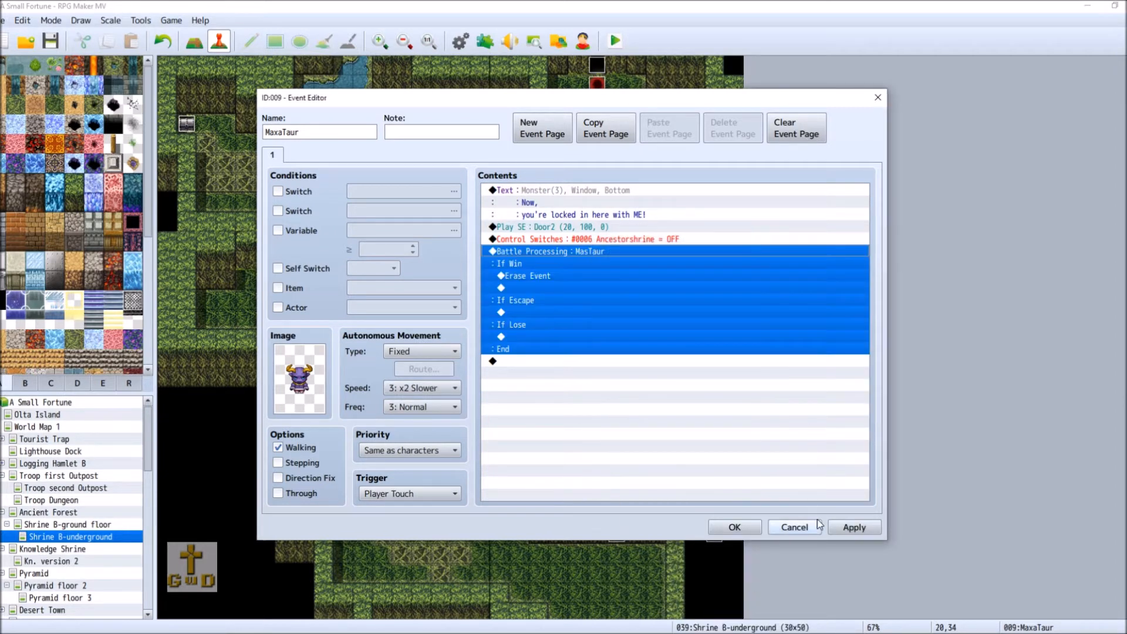
pyautogui.click(856, 527)
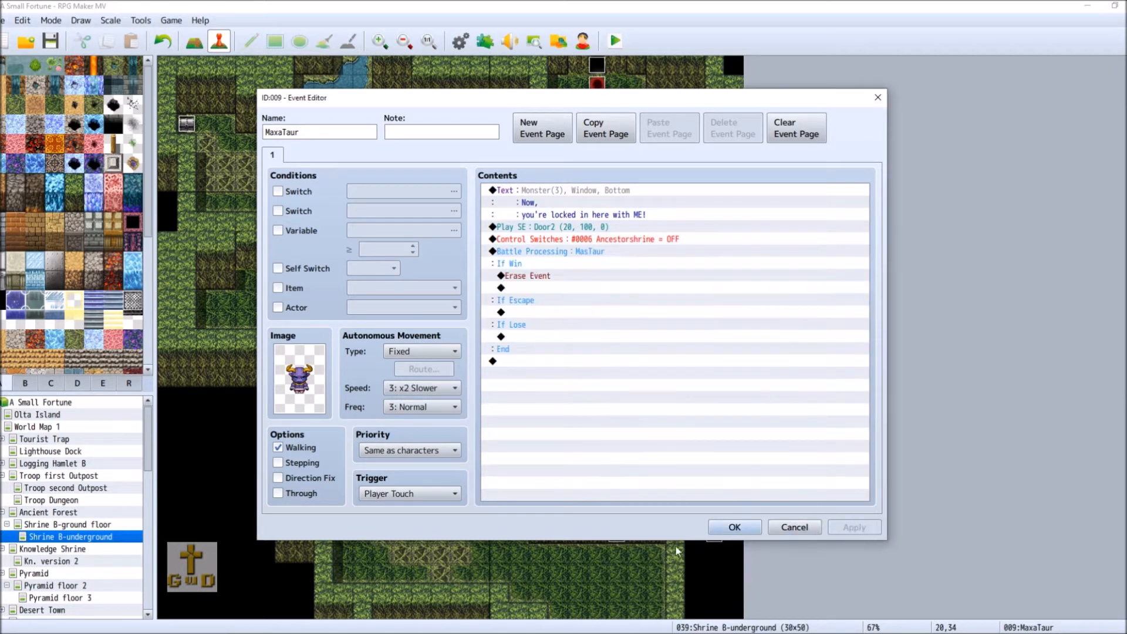
pyautogui.click(733, 527)
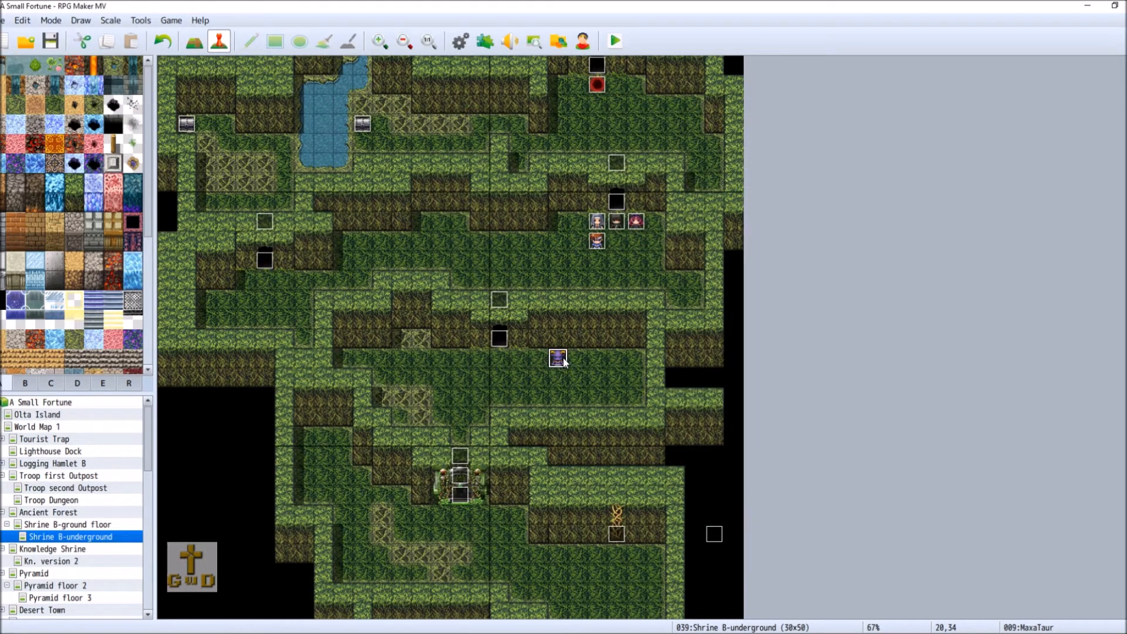
# Compare the MaxaTaur enemy's stats in the database with those of the Ancient Forest's Spider and Hornet.
pyautogui.click(460, 41)
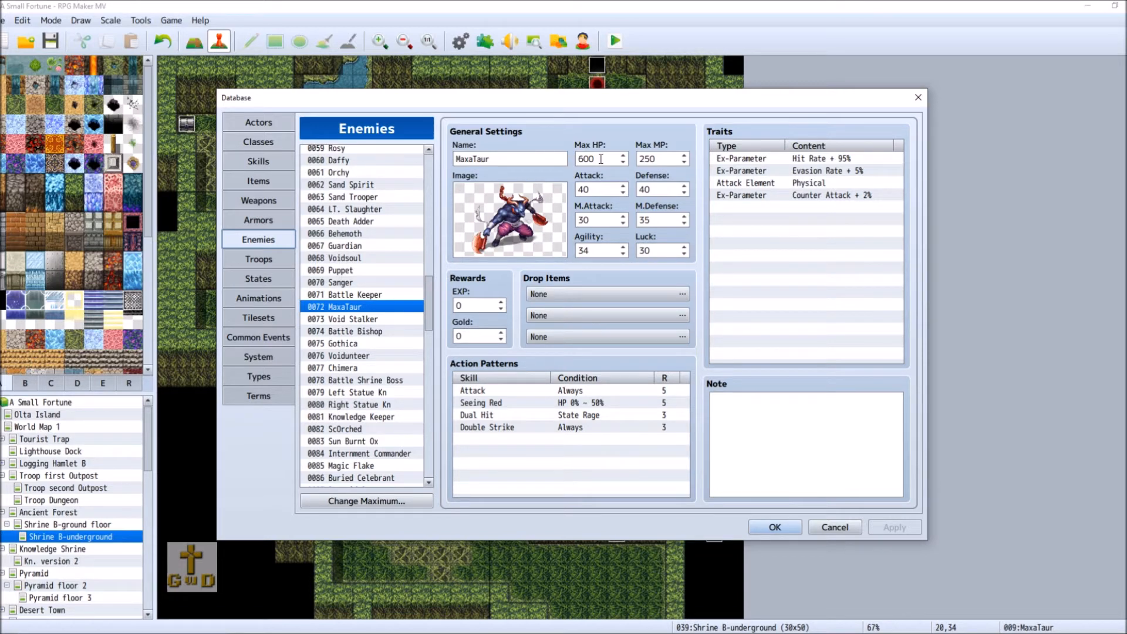
pyautogui.moveTo(601, 159)
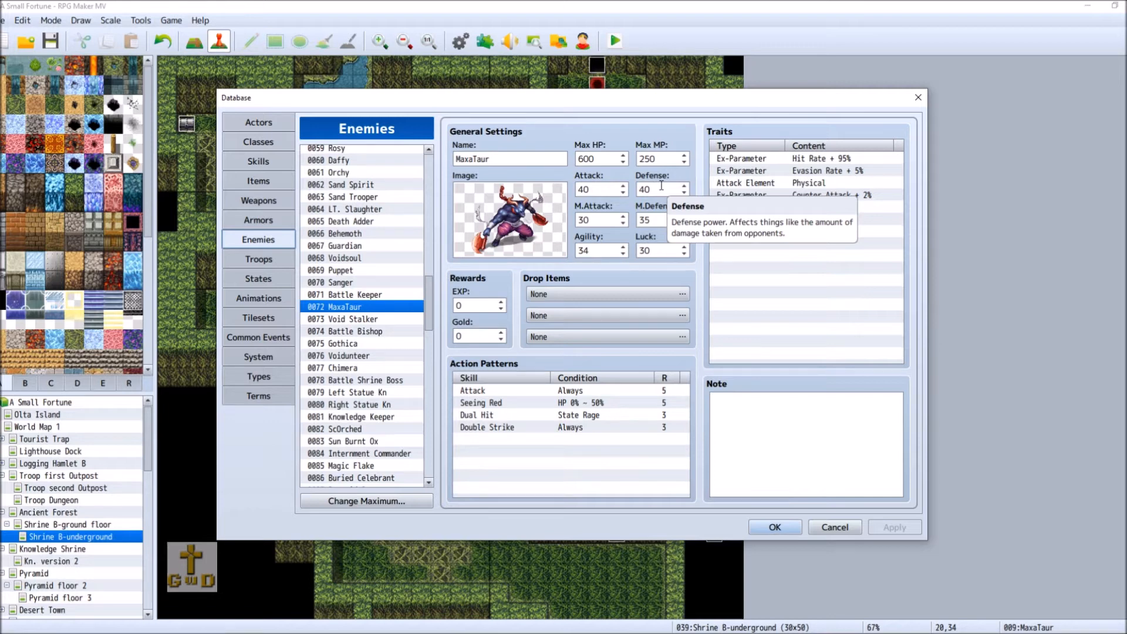
pyautogui.moveTo(428, 308); pyautogui.dragTo(444, 208)
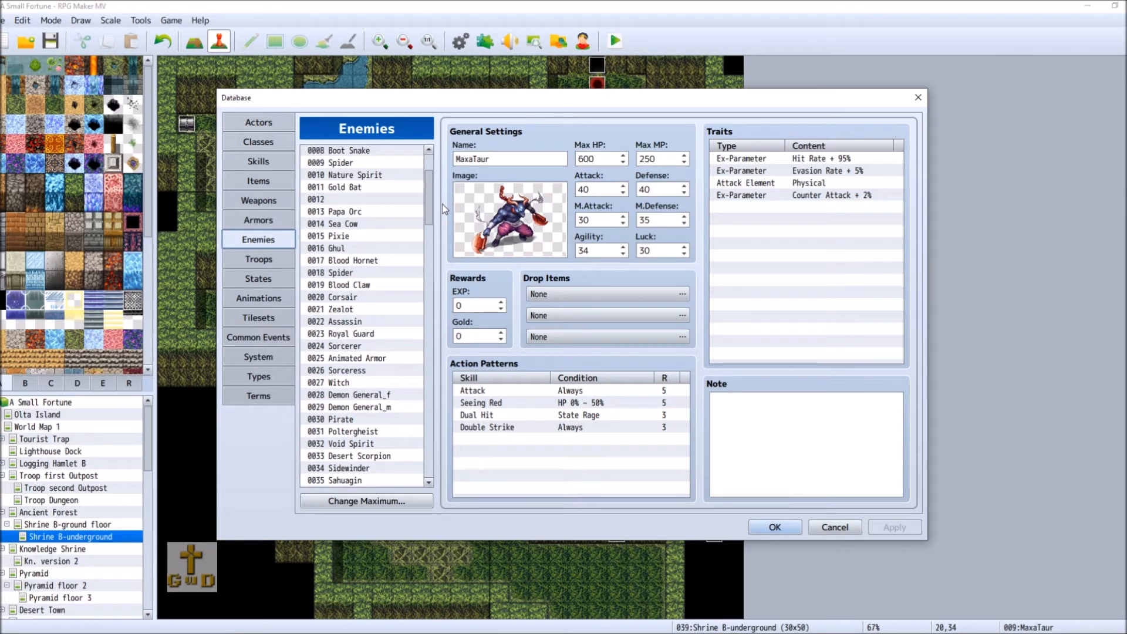
pyautogui.scroll(3, 404, 343)
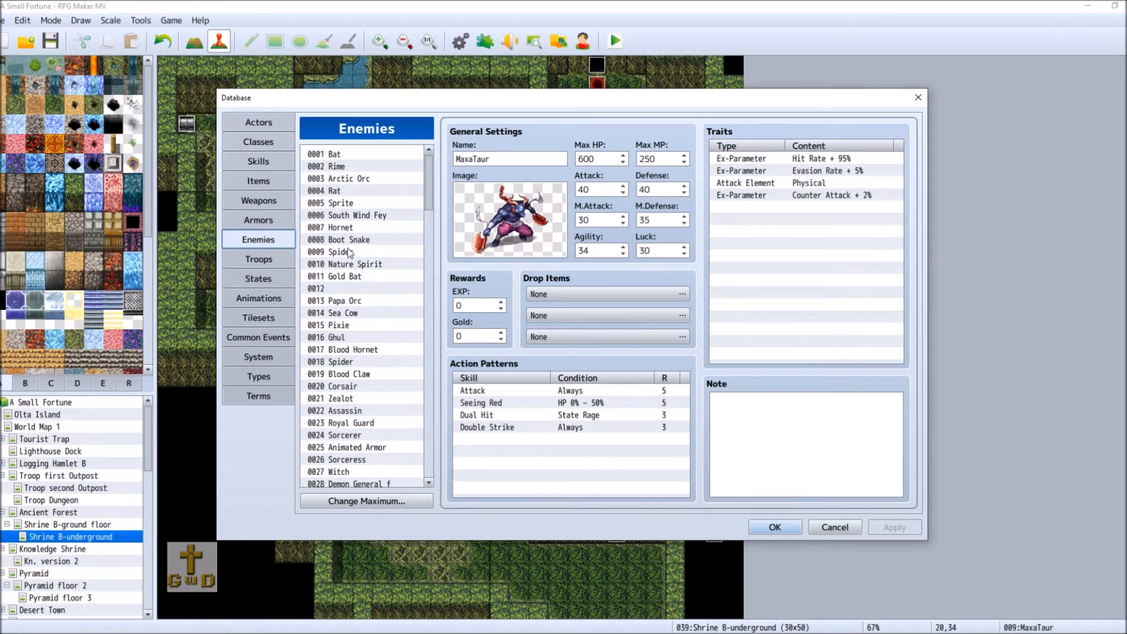
pyautogui.click(361, 252)
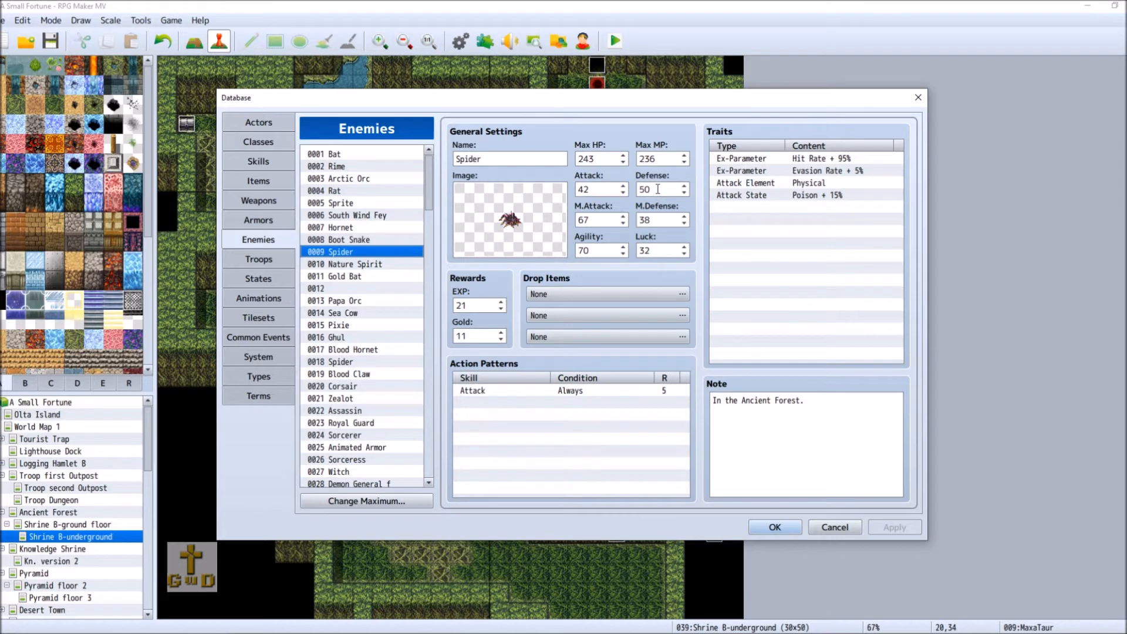
pyautogui.moveTo(659, 220)
pyautogui.click(371, 228)
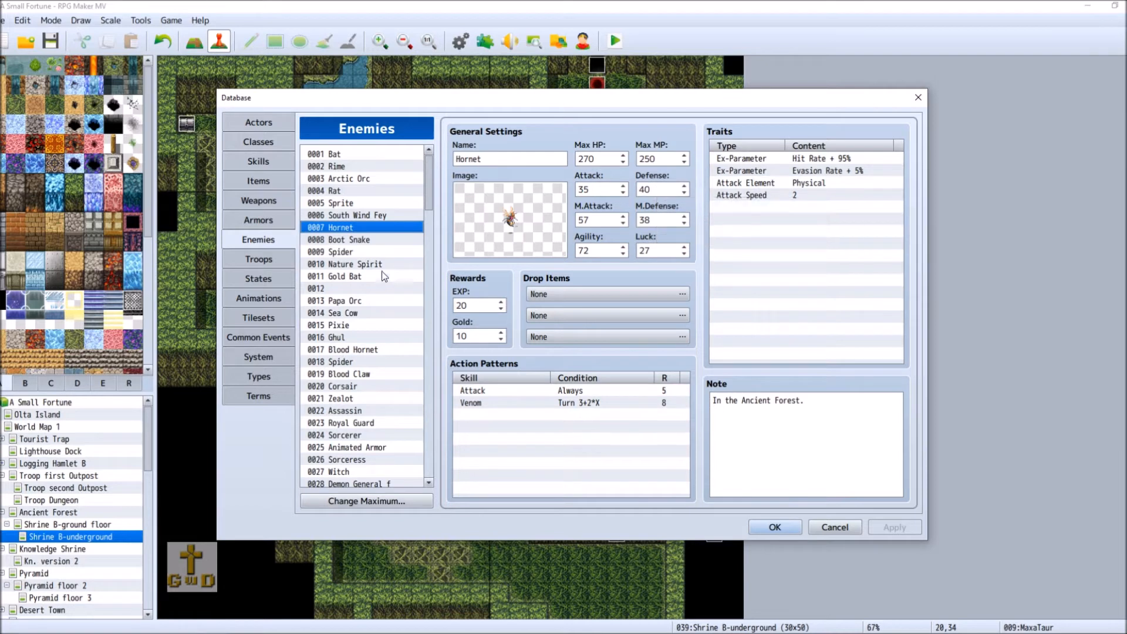
pyautogui.click(376, 253)
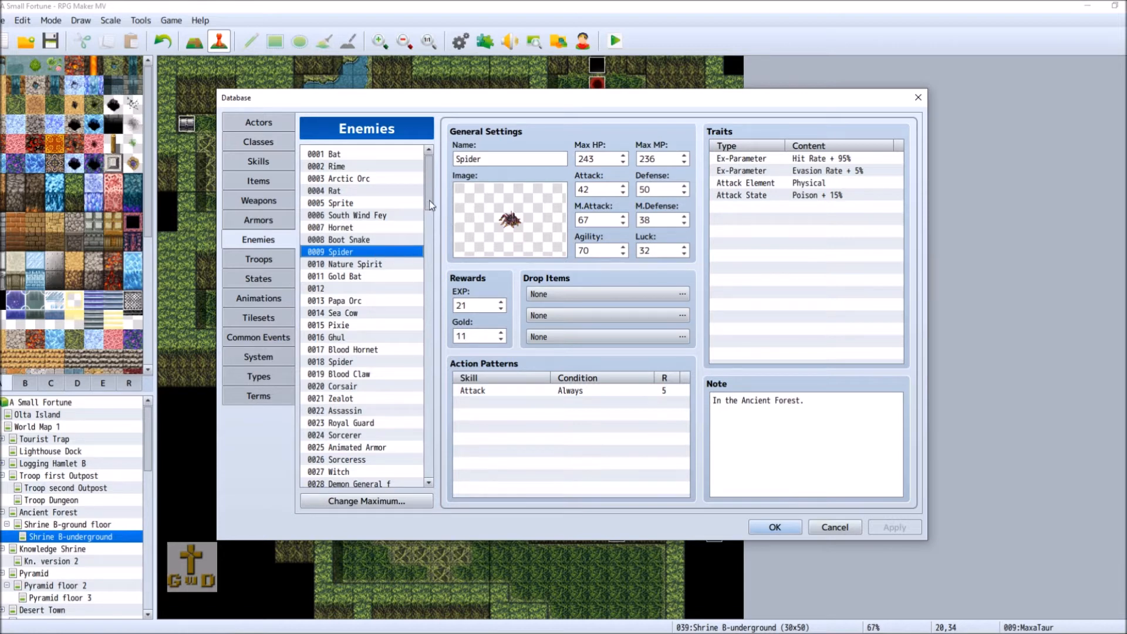
# Set the MaxaTaur enemy's Defense to 50 and its M.Defense to 40.
pyautogui.moveTo(430, 200); pyautogui.dragTo(426, 334)
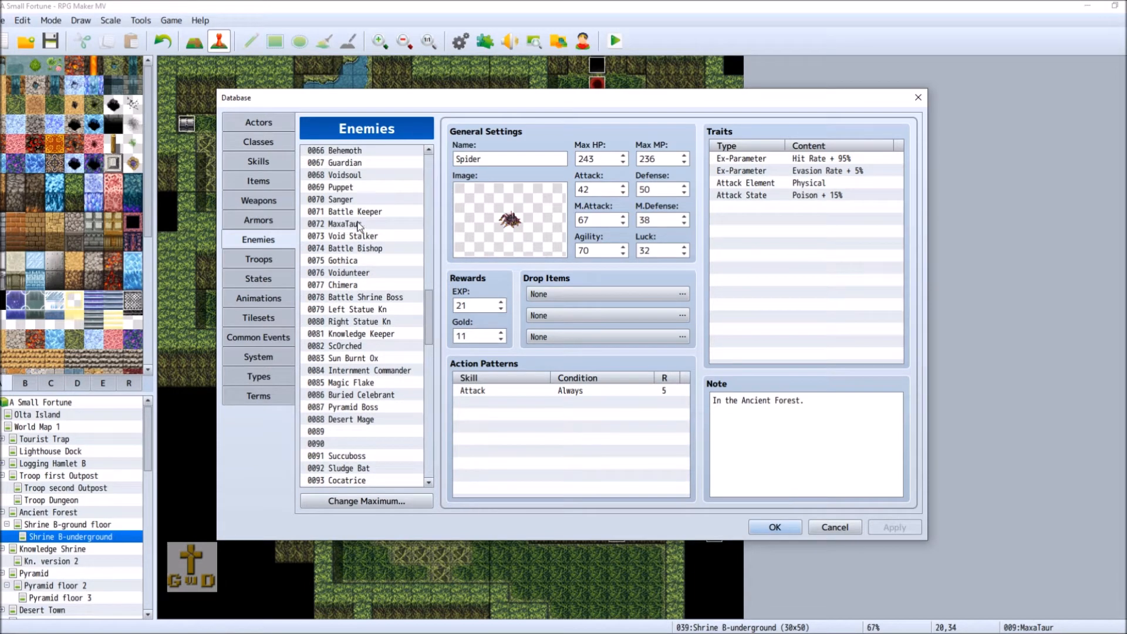
pyautogui.click(344, 223)
pyautogui.rightClick(522, 270)
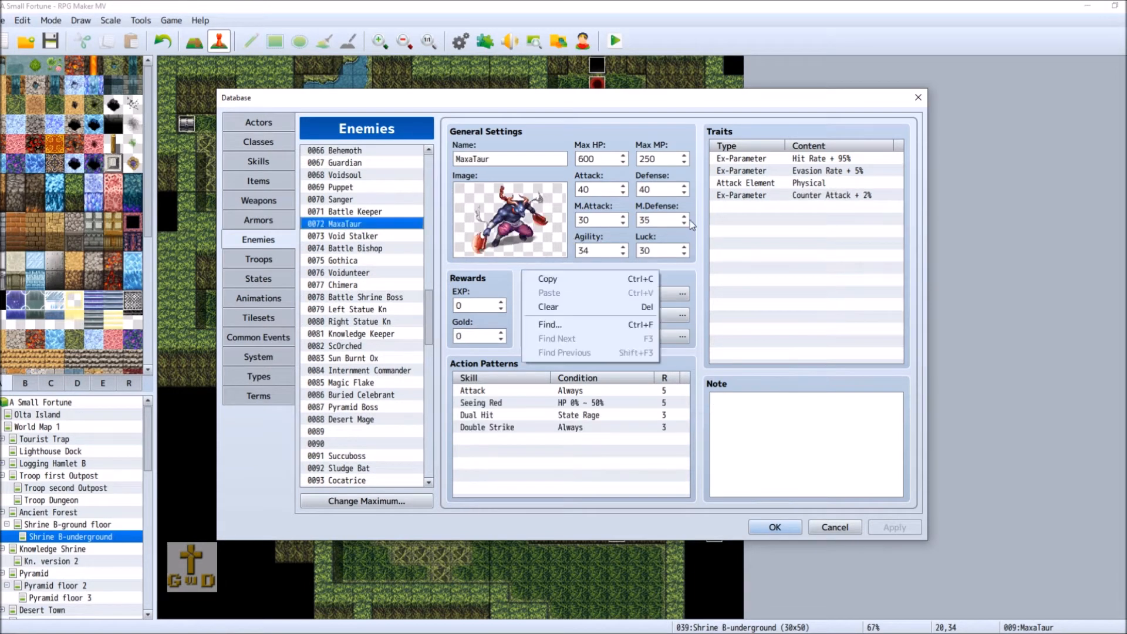
pyautogui.doubleClick(660, 189)
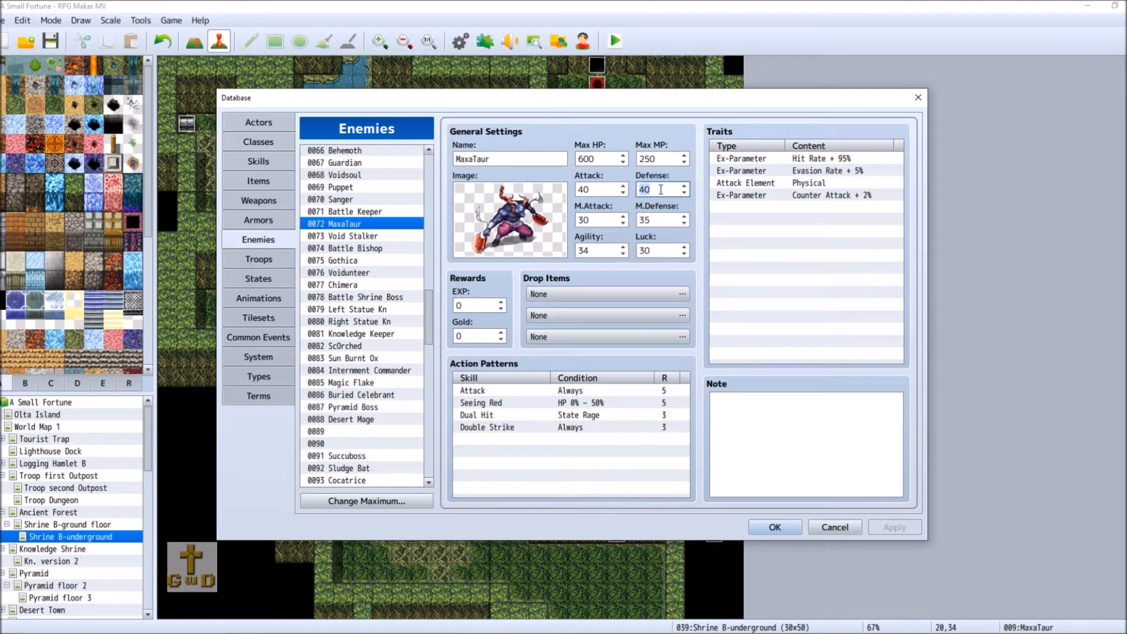
pyautogui.write('50')
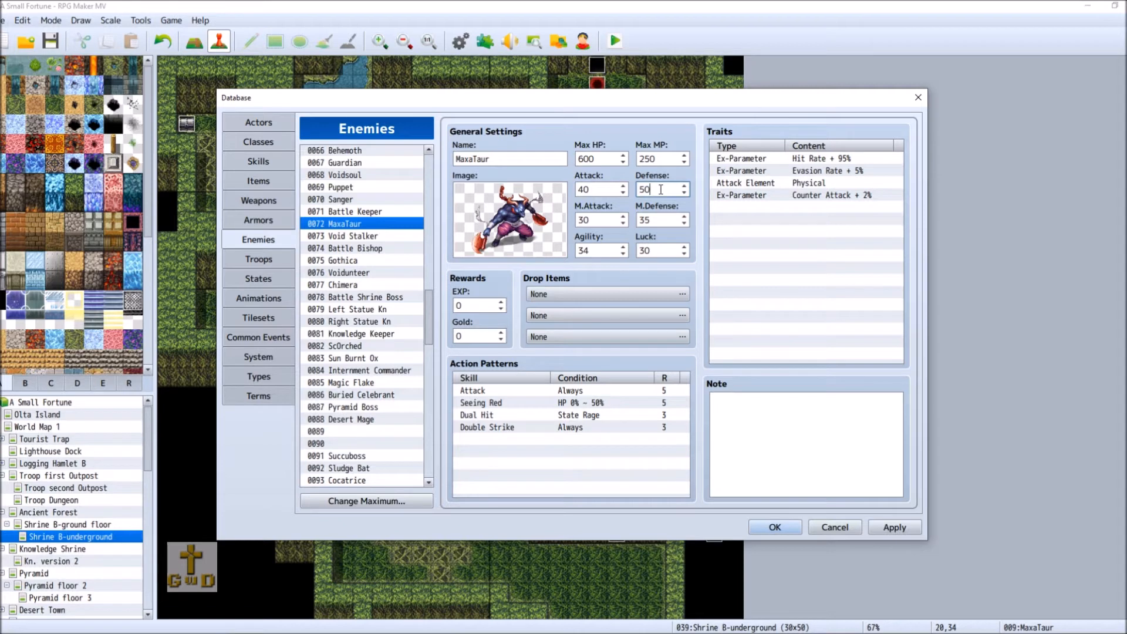
pyautogui.click(684, 217)
pyautogui.click(684, 217)
pyautogui.click(684, 217)
pyautogui.click(684, 217)
pyautogui.click(685, 217)
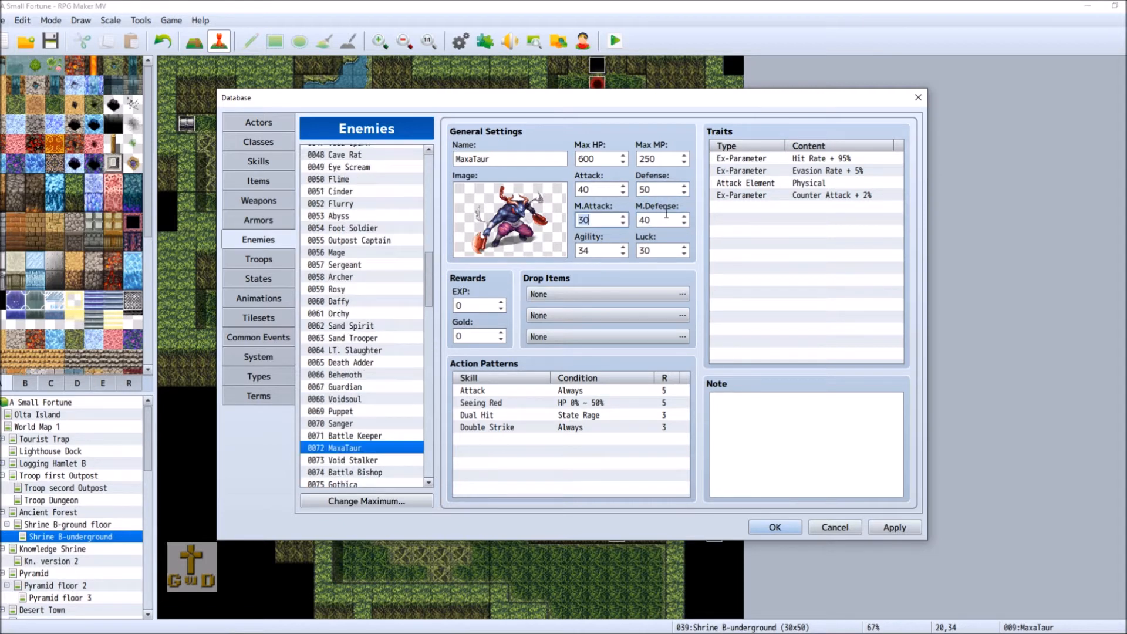
# Set the MaxaTaur enemy's M.Attack to 50.
pyautogui.moveTo(666, 214)
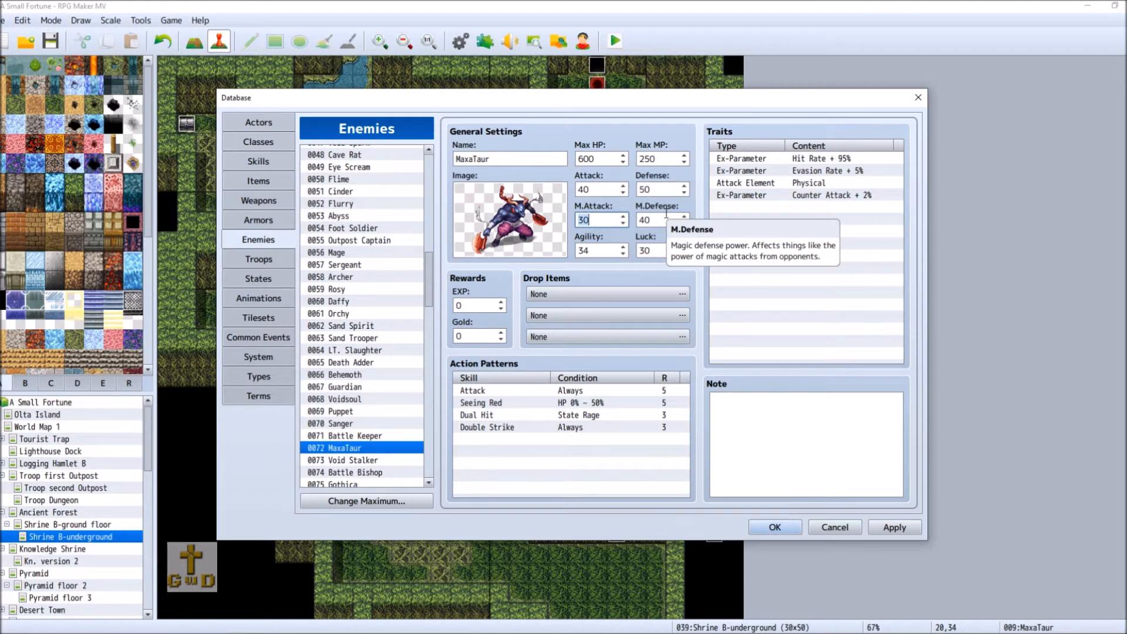
pyautogui.write('50')
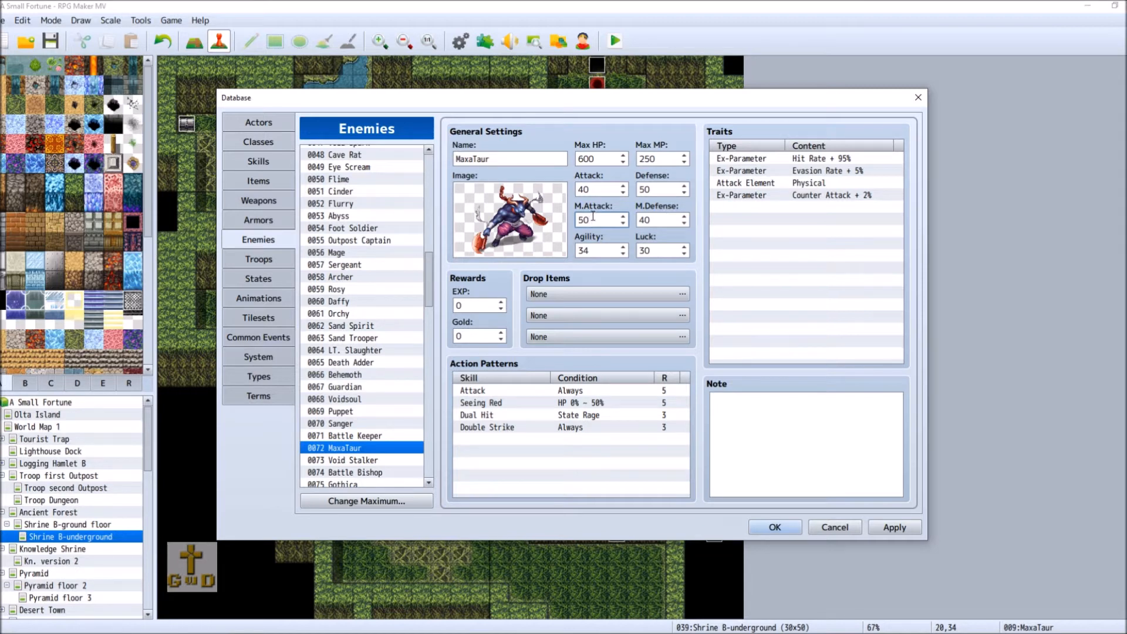
pyautogui.moveTo(592, 216)
pyautogui.moveTo(511, 445)
pyautogui.moveTo(596, 184)
pyautogui.moveTo(656, 191)
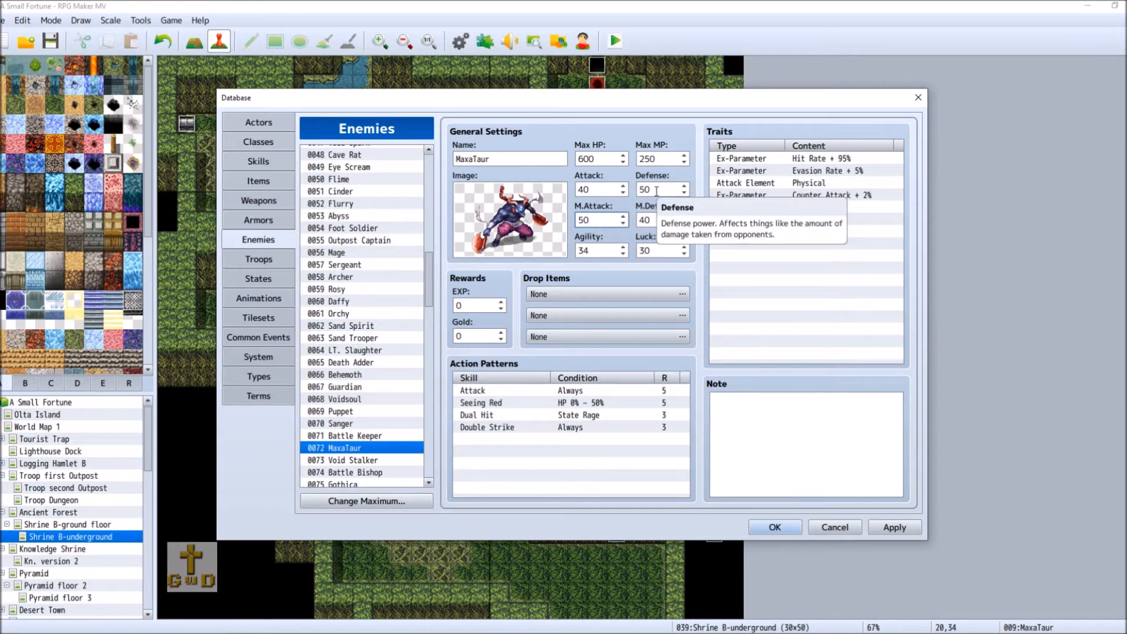
pyautogui.moveTo(490, 344)
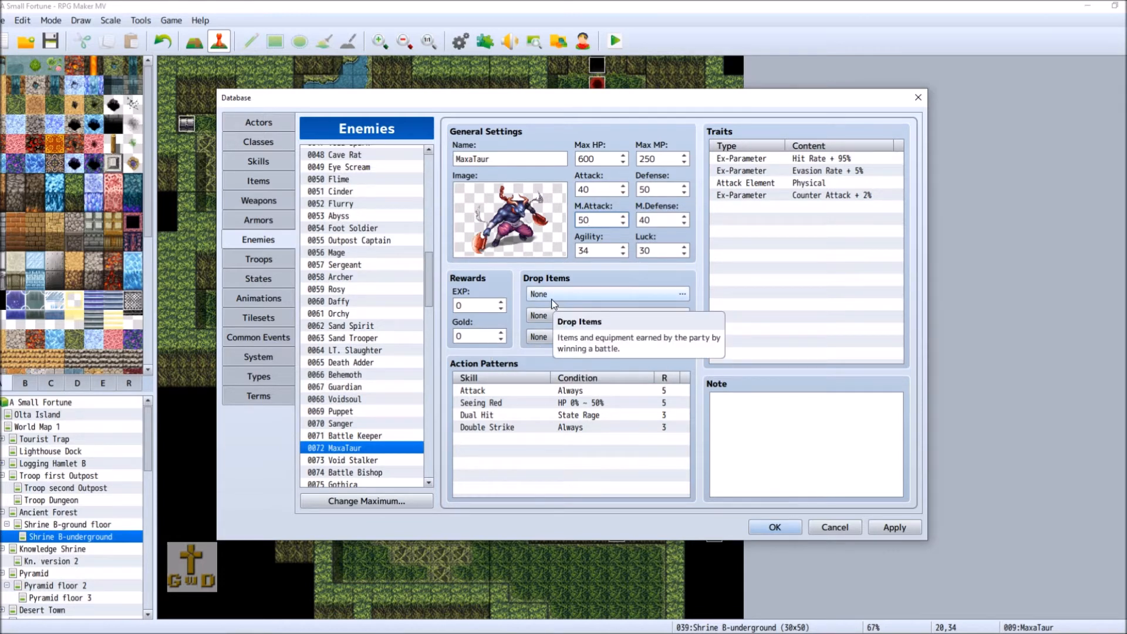
pyautogui.click(609, 215)
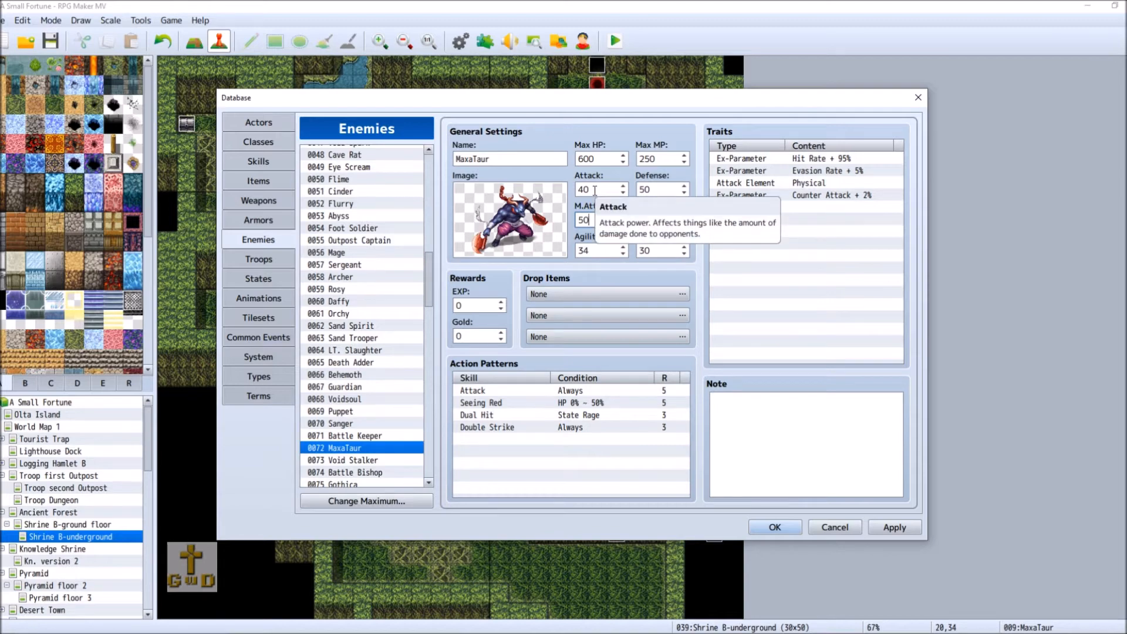
# Check the stats of the Ancient Forest's Spider, enemy 0009, for comparison with MaxaTaur.
pyautogui.moveTo(428, 279); pyautogui.dragTo(430, 185)
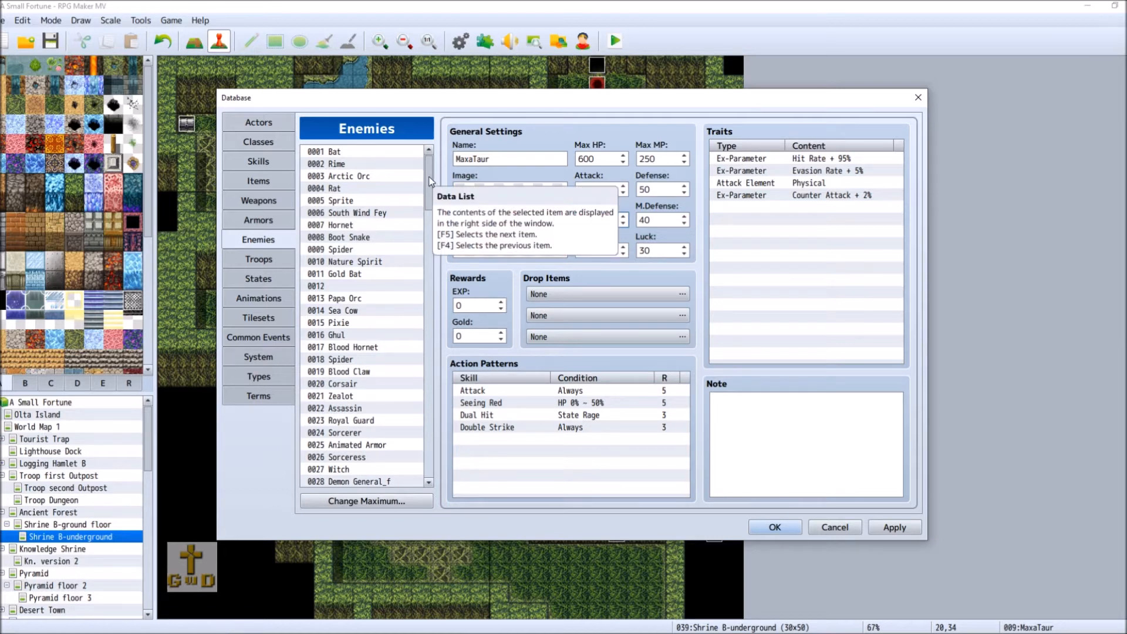
pyautogui.moveTo(428, 176); pyautogui.dragTo(435, 218)
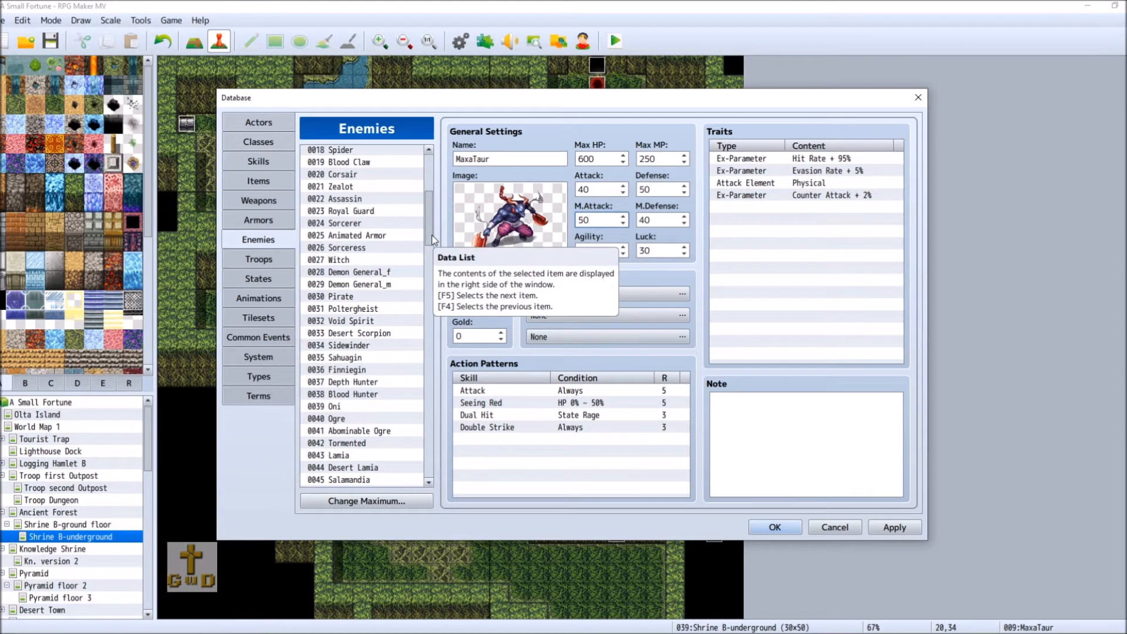
pyautogui.doubleClick(594, 189)
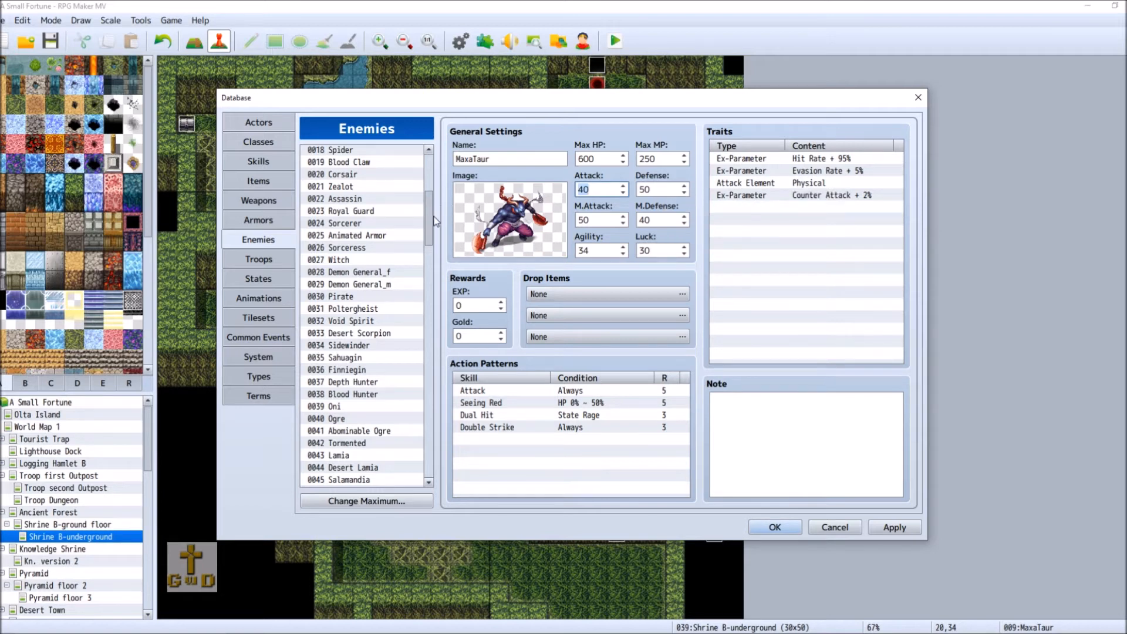
pyautogui.scroll(6, 429, 220)
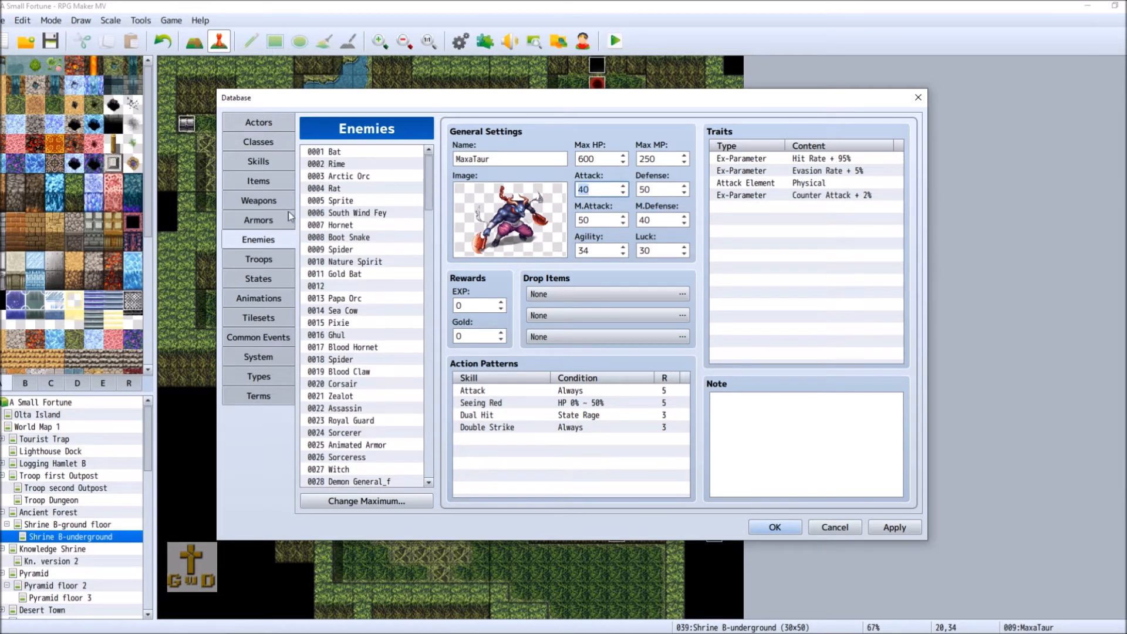
pyautogui.click(389, 249)
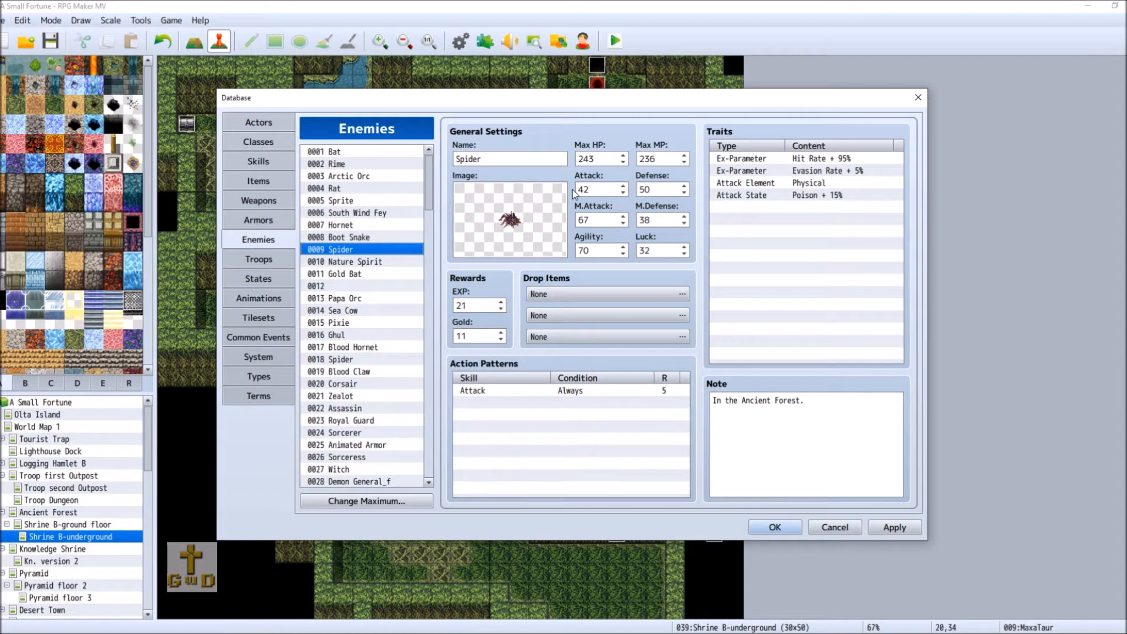
# Return to the MaxaTaur enemy and raise its Attack to 42.
pyautogui.moveTo(427, 205); pyautogui.dragTo(434, 319)
pyautogui.click(389, 289)
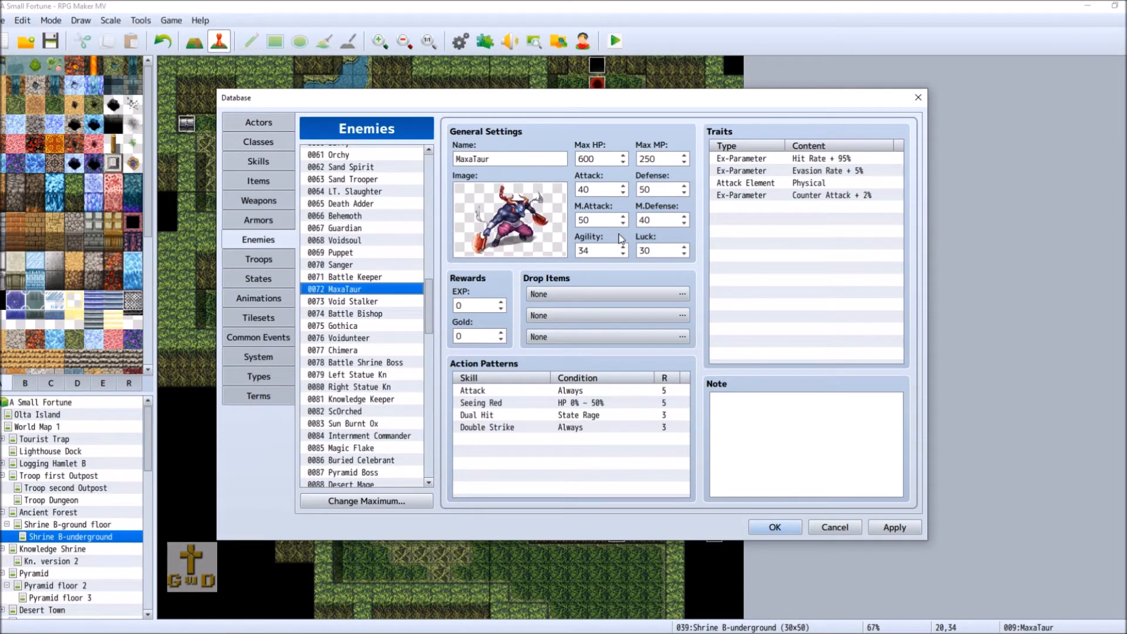
pyautogui.rightClick(620, 238)
pyautogui.click(624, 186)
pyautogui.click(624, 186)
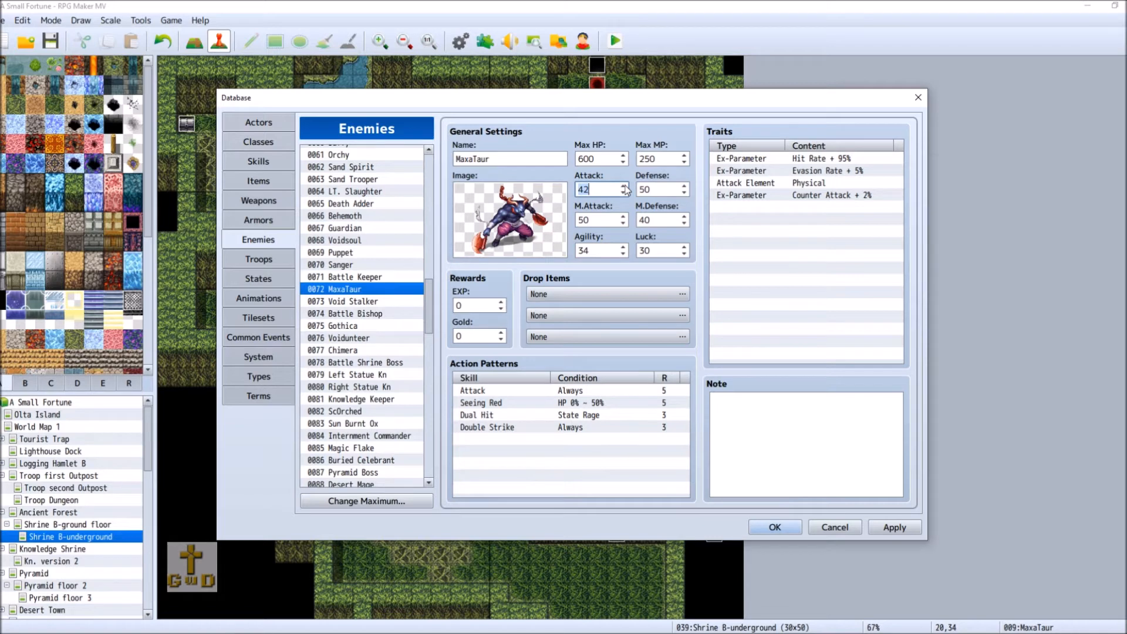
# Look up the Elementalist class's Max HP at level 15 in its parameter curves, leaving the curve as it is.
pyautogui.click(248, 142)
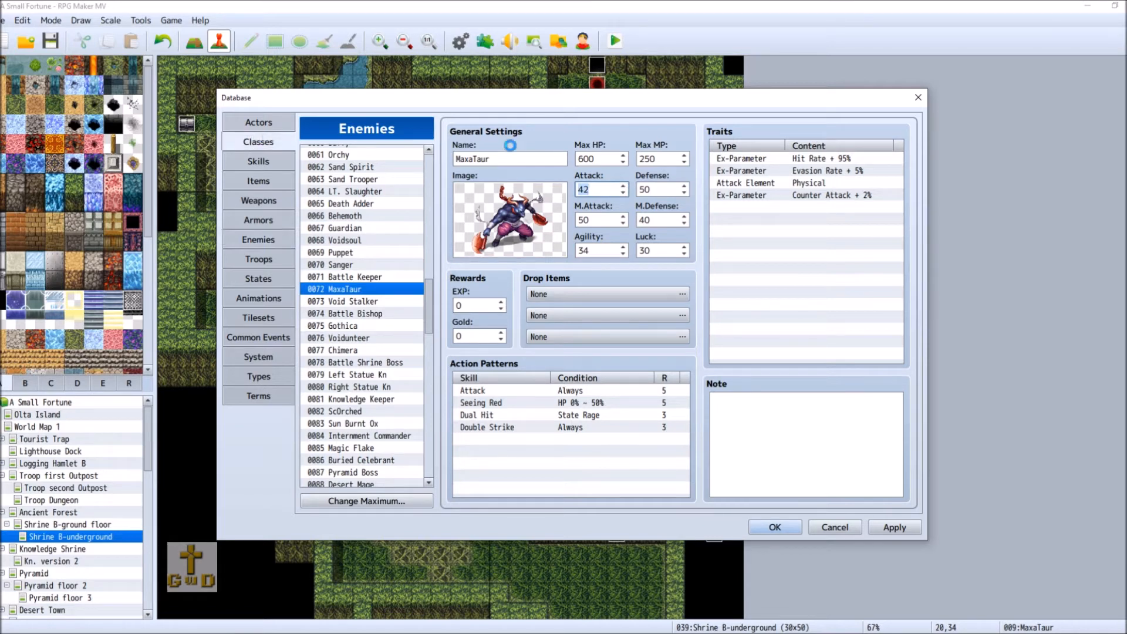
pyautogui.click(392, 178)
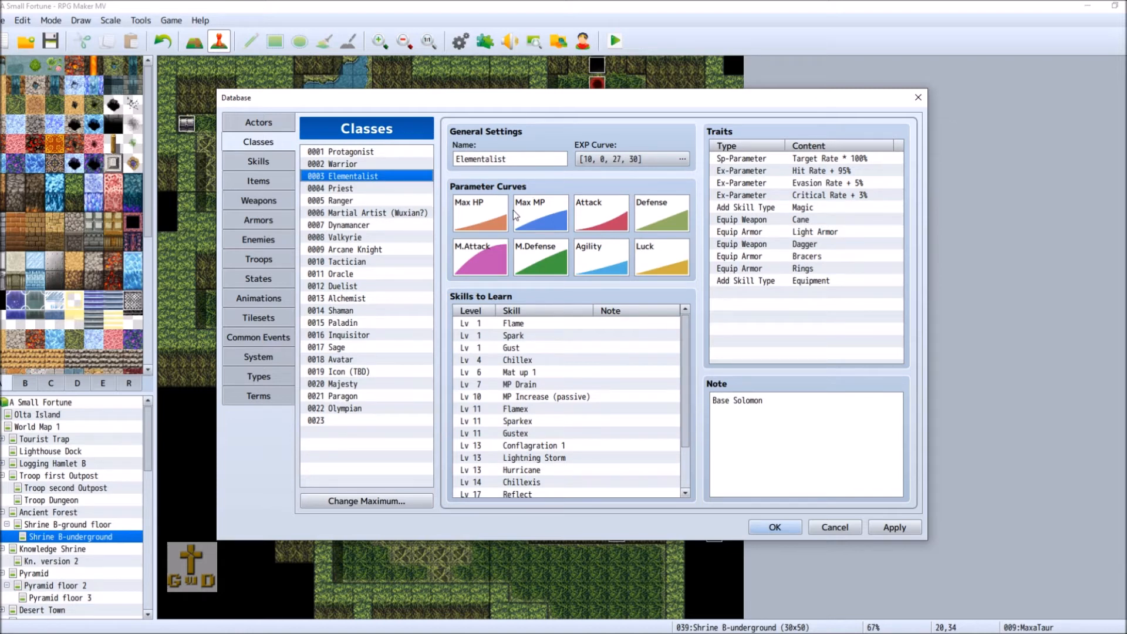
pyautogui.doubleClick(490, 226)
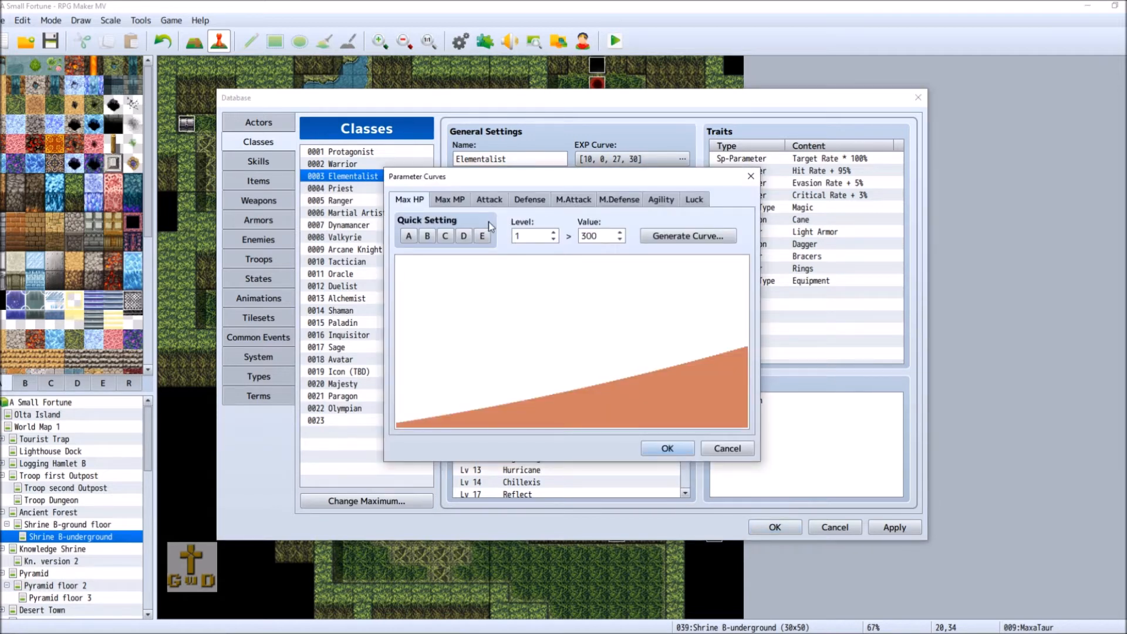
pyautogui.click(544, 234)
pyautogui.write('15')
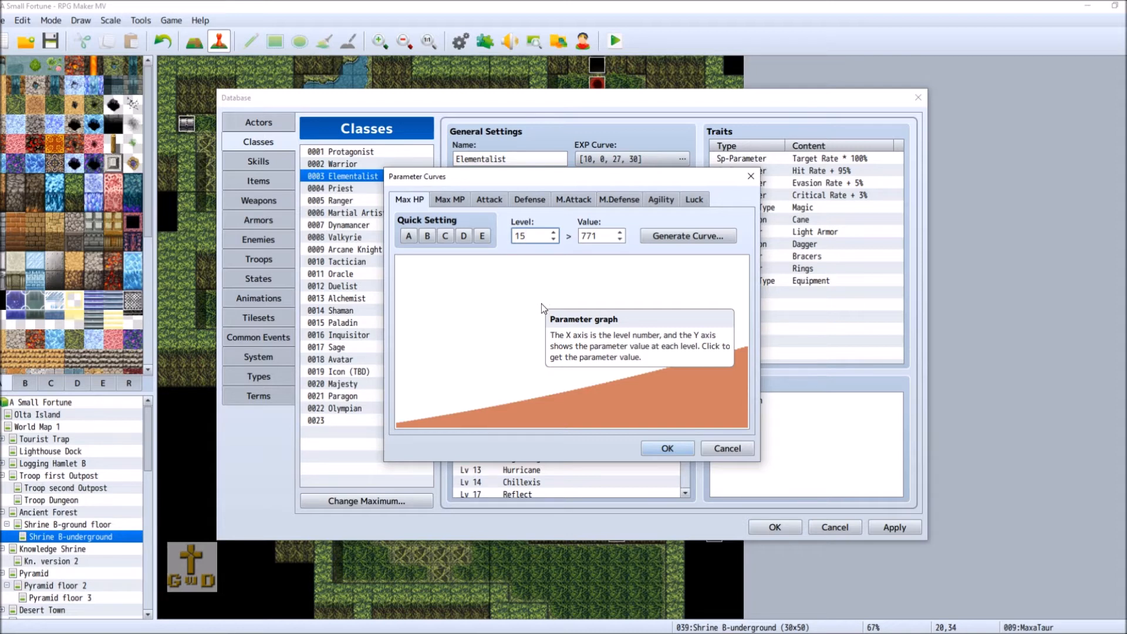
pyautogui.click(727, 448)
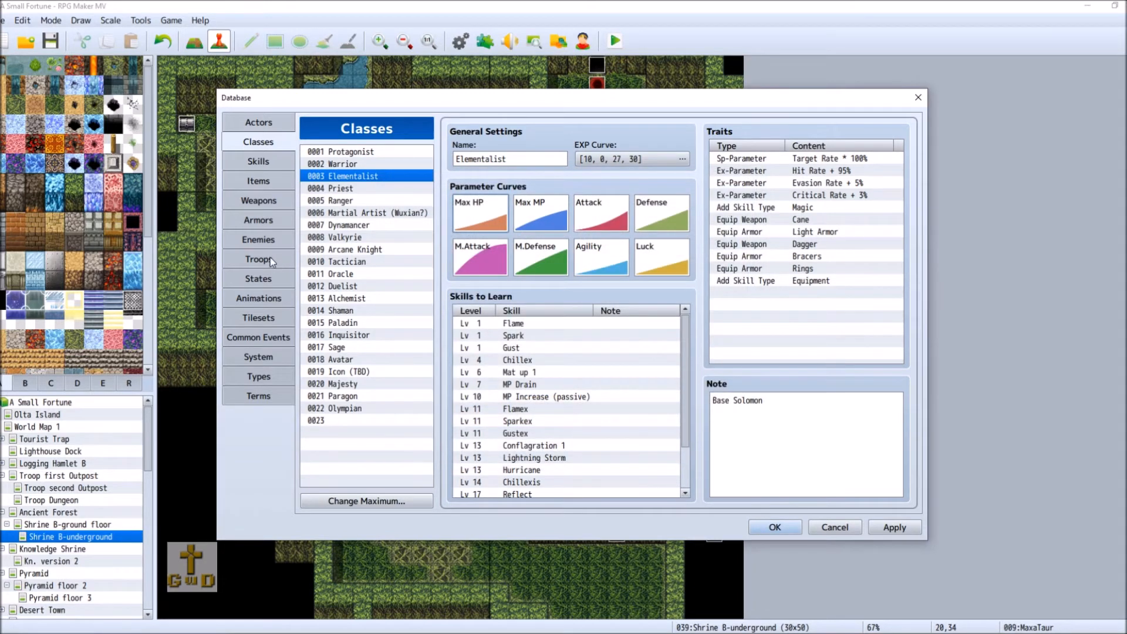
# Set the MaxaTaur enemy's Max HP to 1000, Attack to 45, Defense to 49 and M.Defense to 39.
pyautogui.click(258, 240)
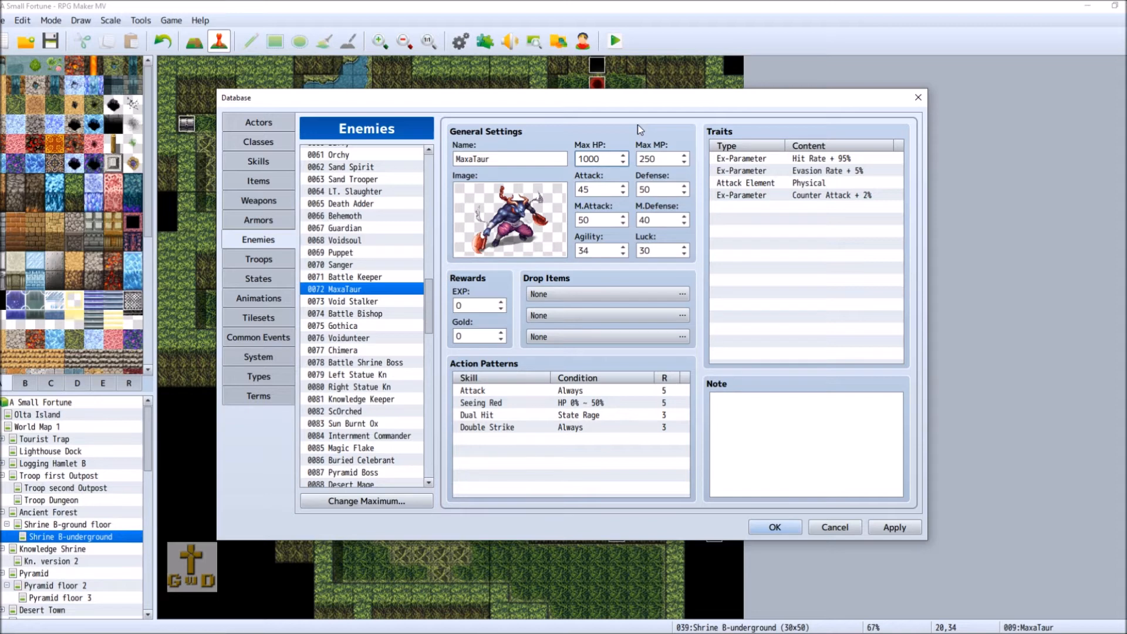
pyautogui.click(683, 192)
pyautogui.click(683, 192)
pyautogui.click(684, 187)
pyautogui.click(684, 224)
# Raise the MaxaTaur enemy's M.Attack to 60.
pyautogui.click(623, 218)
pyautogui.click(623, 218)
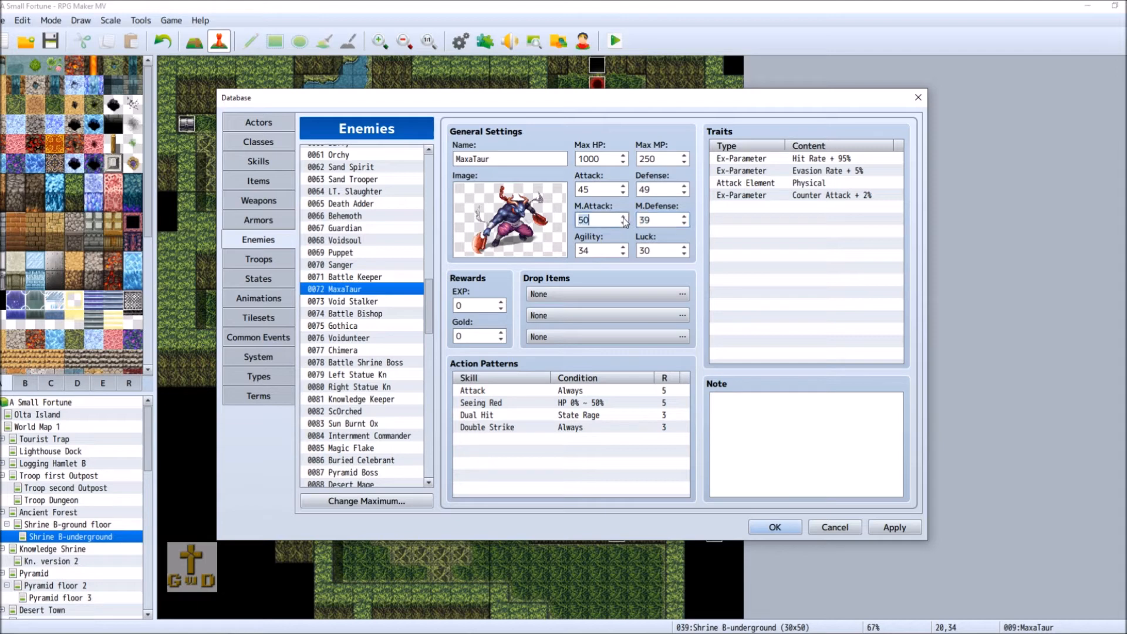
pyautogui.click(623, 218)
pyautogui.click(623, 217)
pyautogui.click(624, 218)
pyautogui.click(623, 217)
pyautogui.click(623, 218)
pyautogui.click(623, 217)
# Raise the MaxaTaur enemy's Agility to 42 and apply the stat changes.
pyautogui.click(624, 247)
pyautogui.click(624, 248)
pyautogui.click(624, 247)
pyautogui.click(624, 247)
pyautogui.click(624, 247)
pyautogui.click(624, 247)
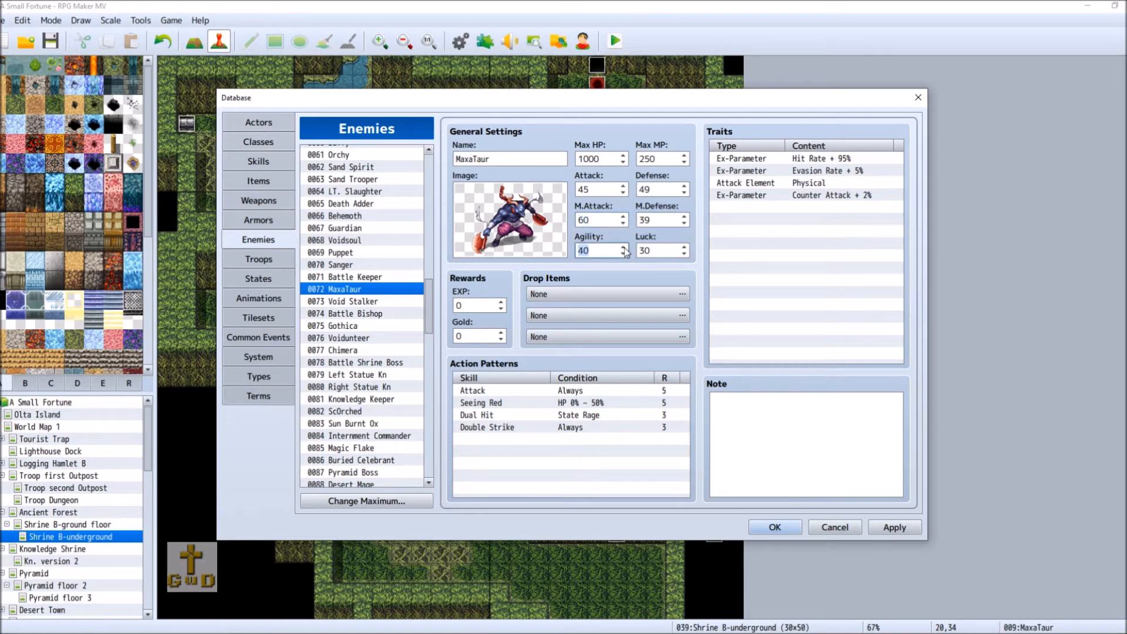
pyautogui.click(624, 247)
pyautogui.click(623, 247)
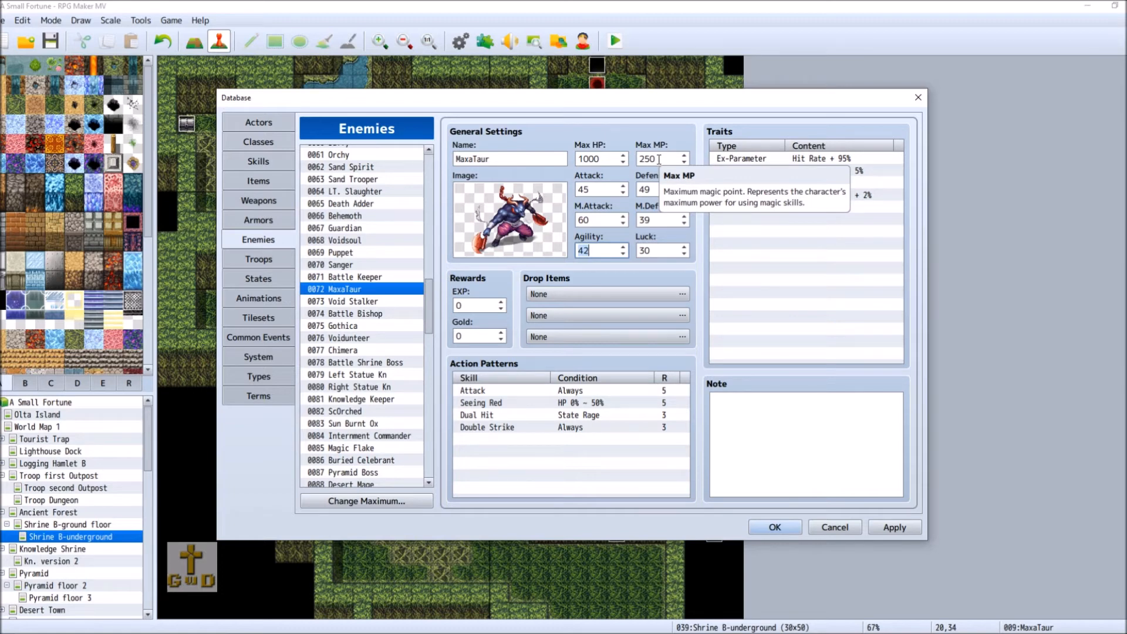
pyautogui.click(896, 527)
# Find the Double Attack skill in the database and set its MP Cost to 50.
pyautogui.click(258, 161)
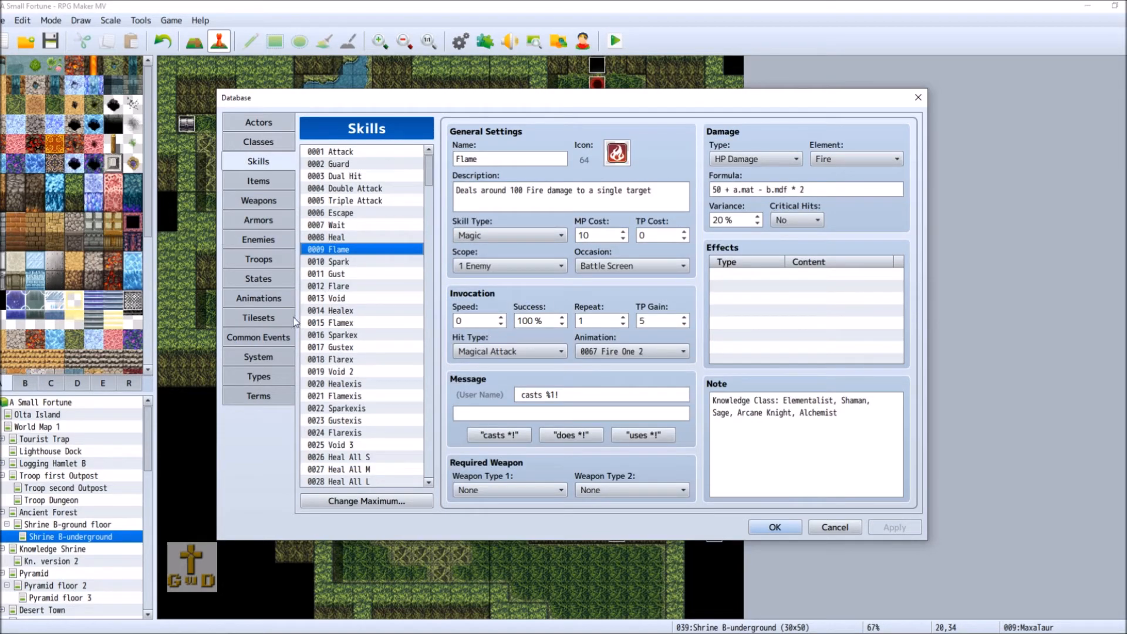
pyautogui.scroll(-20, 431, 175)
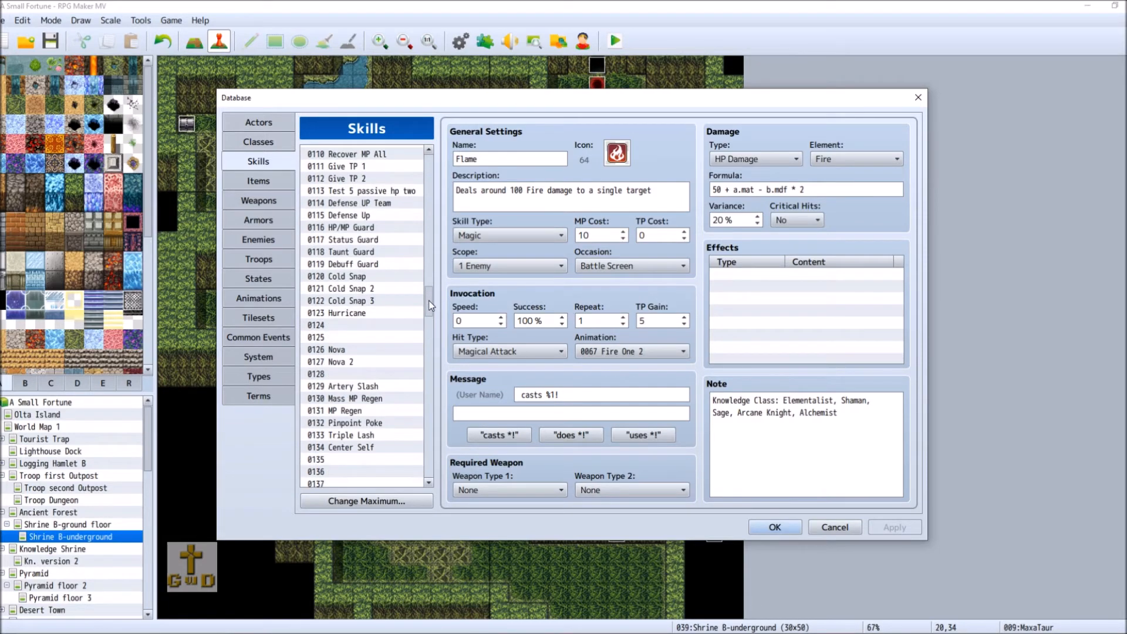
pyautogui.scroll(20, 428, 242)
pyautogui.click(351, 175)
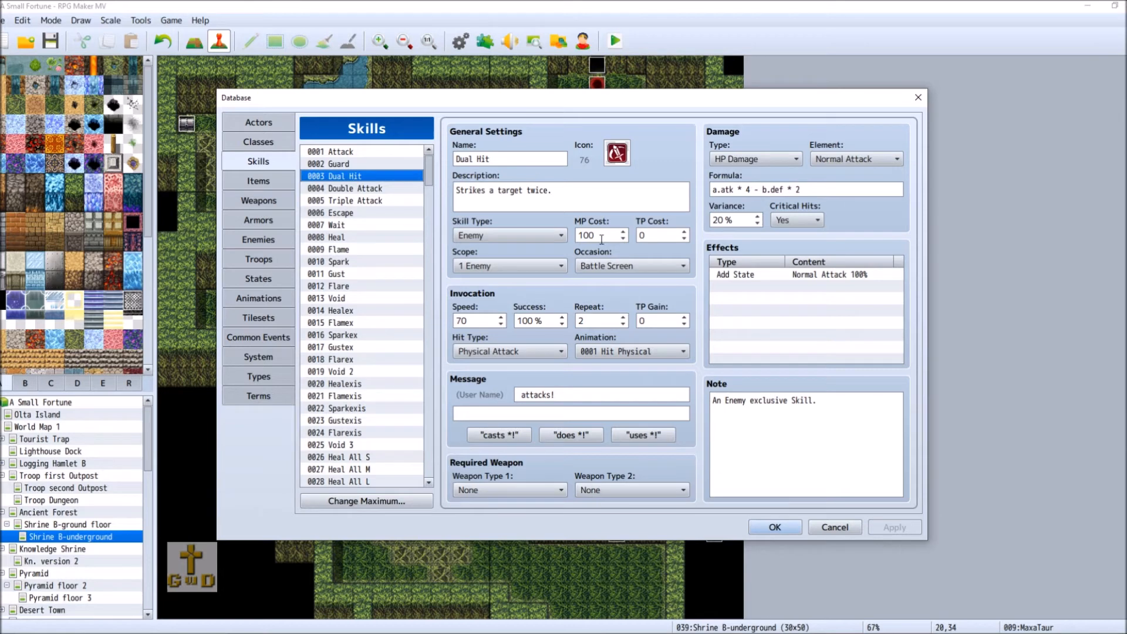
pyautogui.click(365, 186)
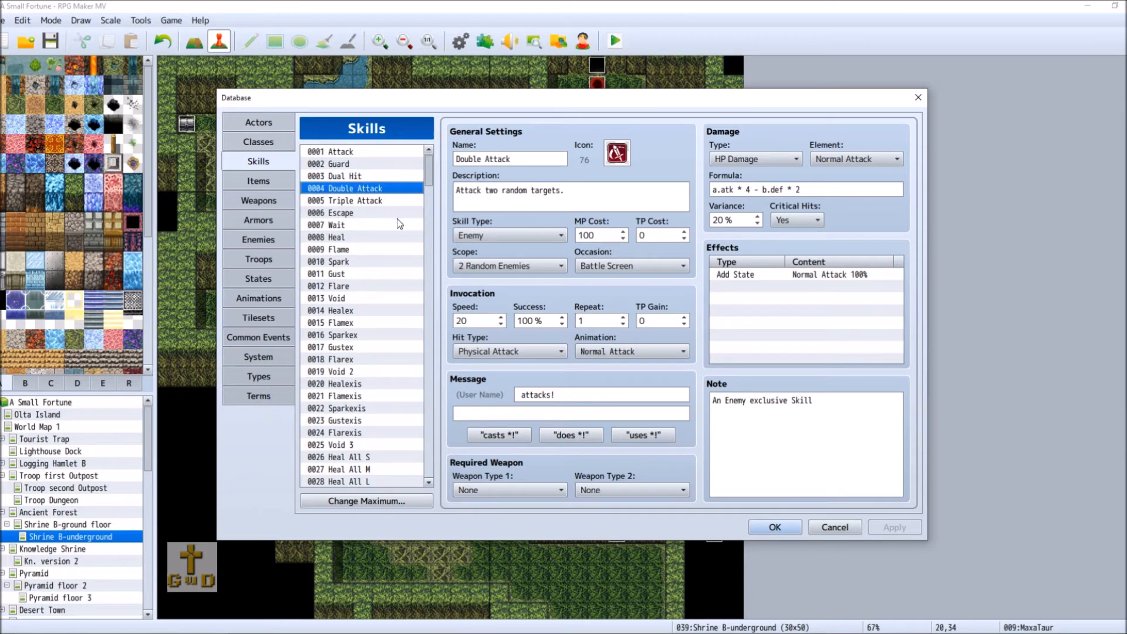
pyautogui.click(601, 235)
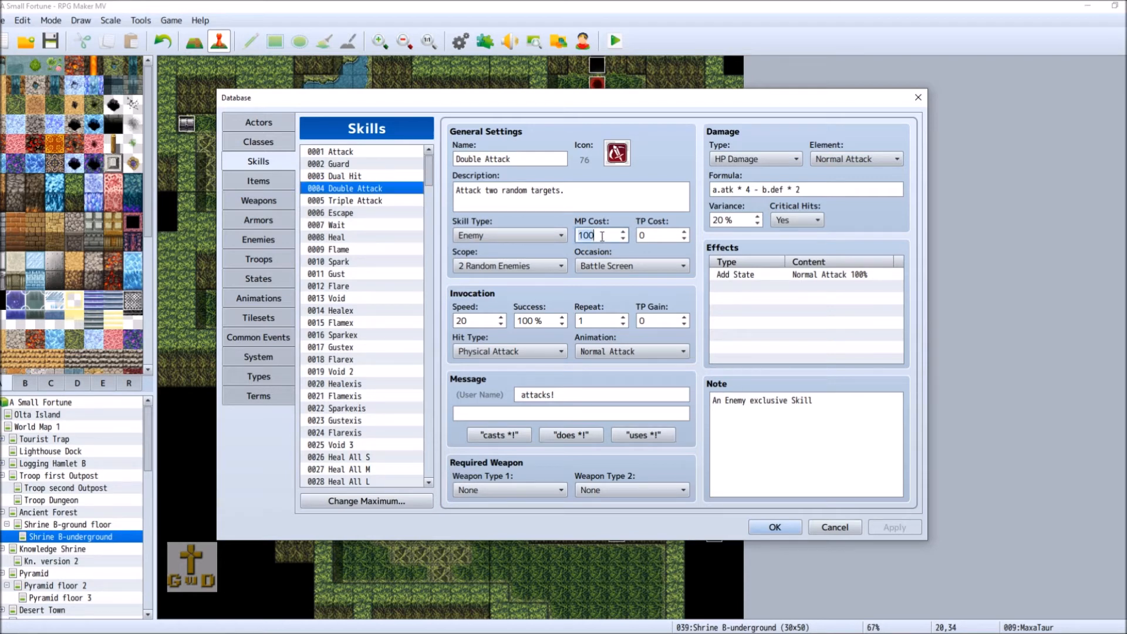
pyautogui.press('BackSpace')
pyautogui.press('BackSpace')
pyautogui.press('BackSpace')
pyautogui.write('50')
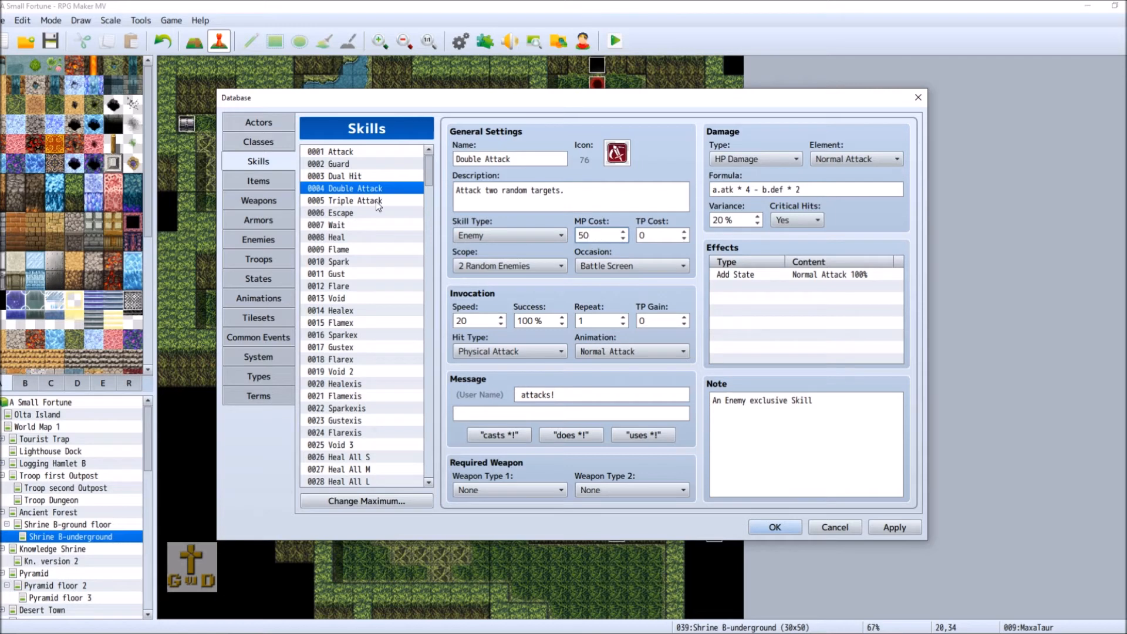
# Compare the Dual Hit skill's settings with Double Attack's and apply the skill change.
pyautogui.click(370, 177)
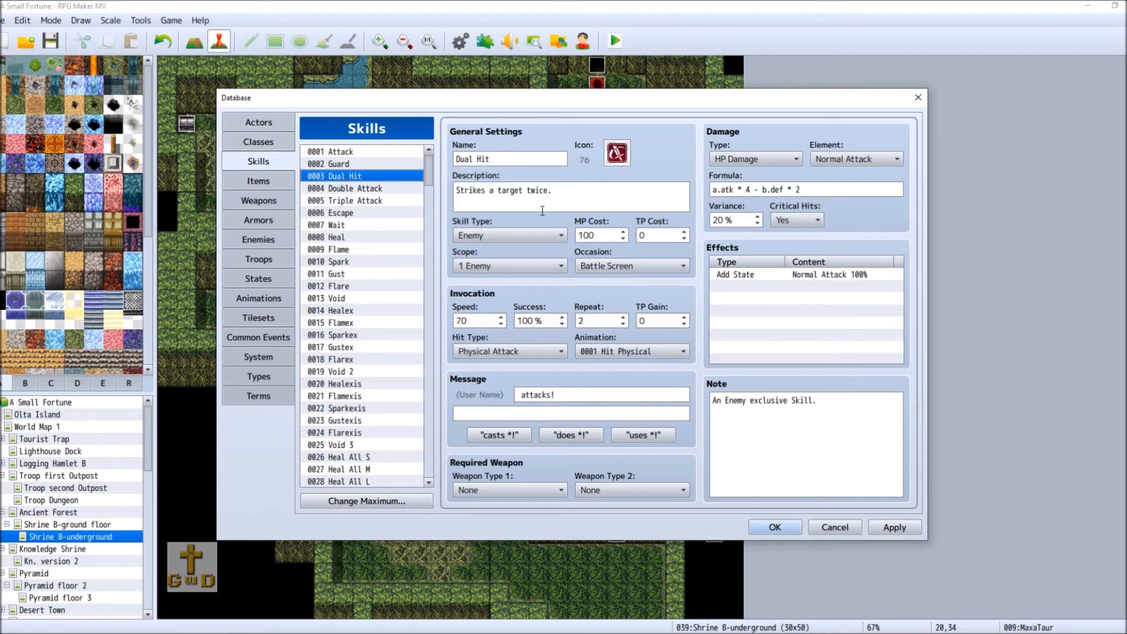
pyautogui.moveTo(542, 210)
pyautogui.click(399, 189)
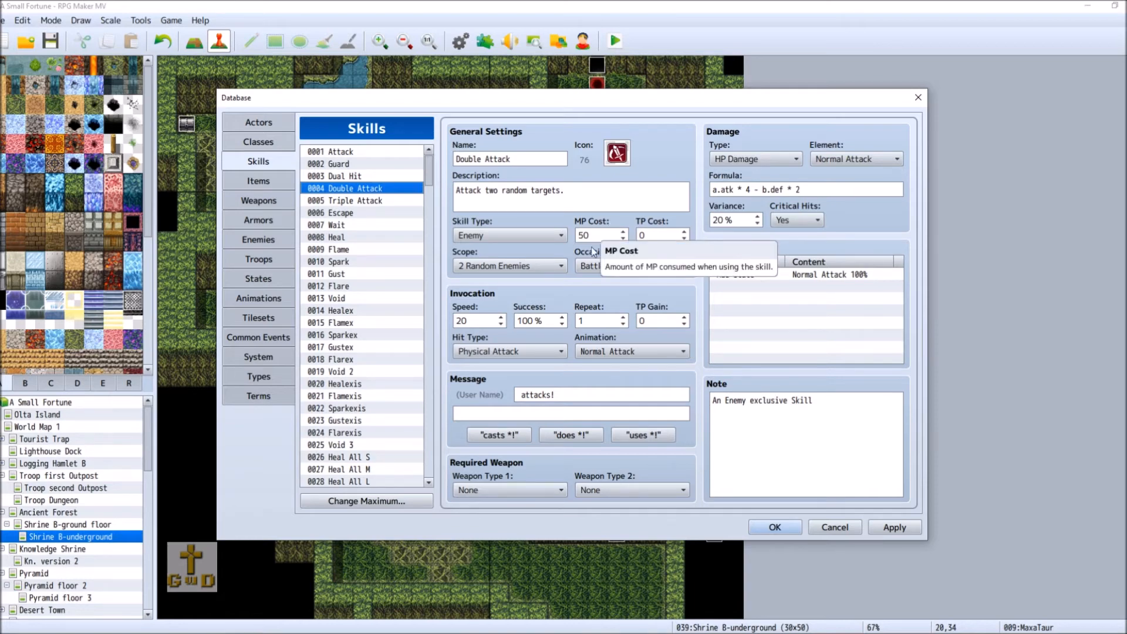
pyautogui.click(913, 528)
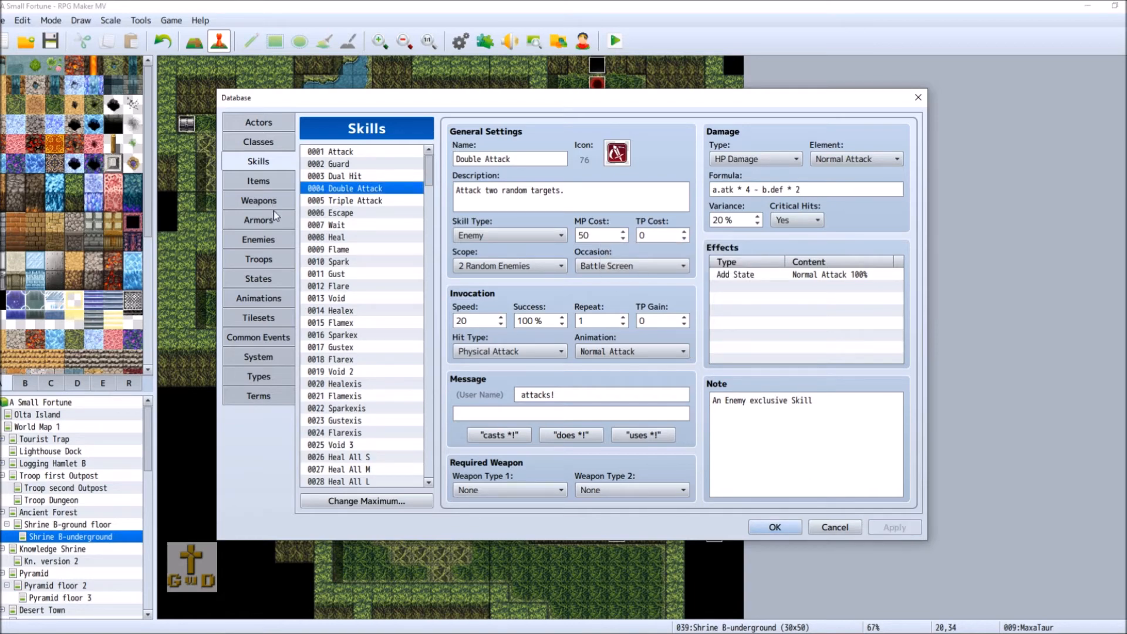
# Set the MaxaTaur enemy's Max MP to 1000.
pyautogui.click(269, 242)
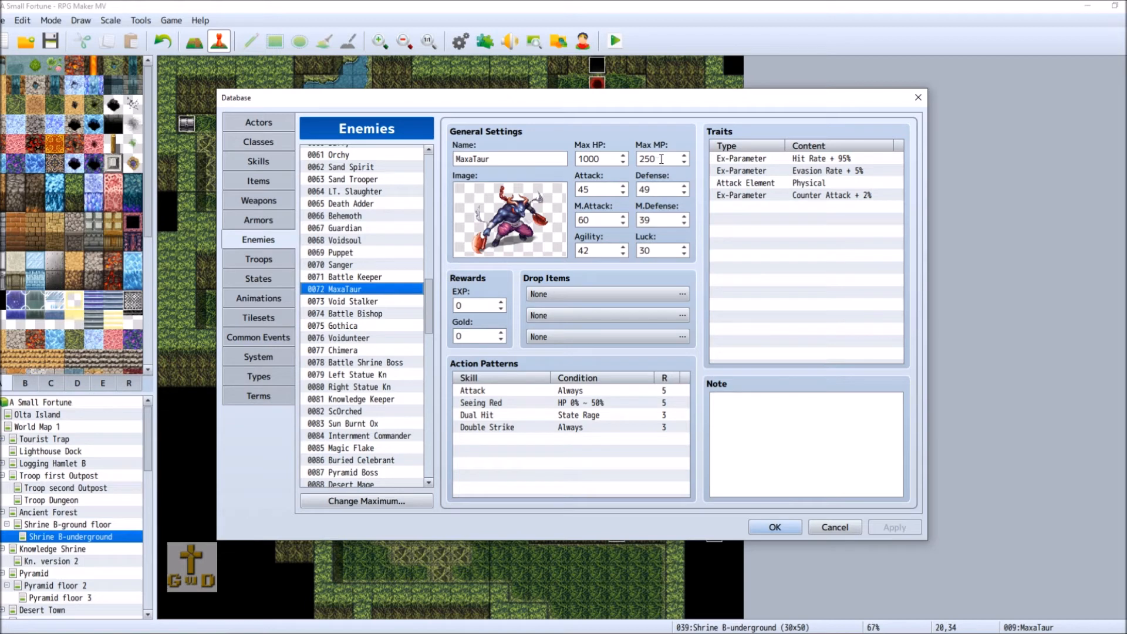
pyautogui.doubleClick(661, 158)
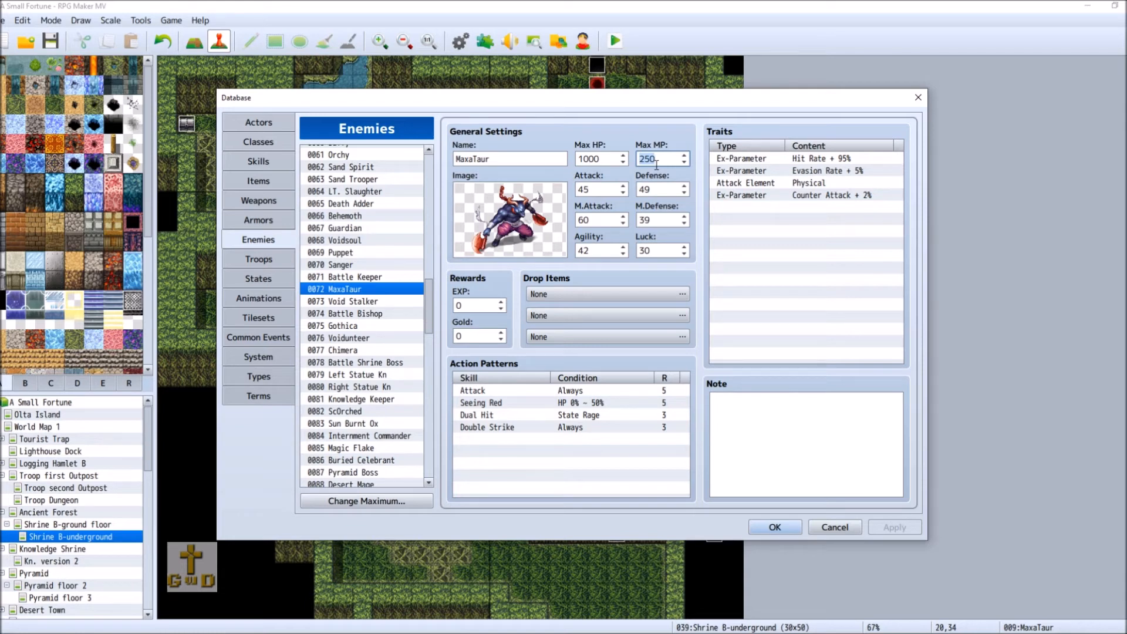
pyautogui.write('1000')
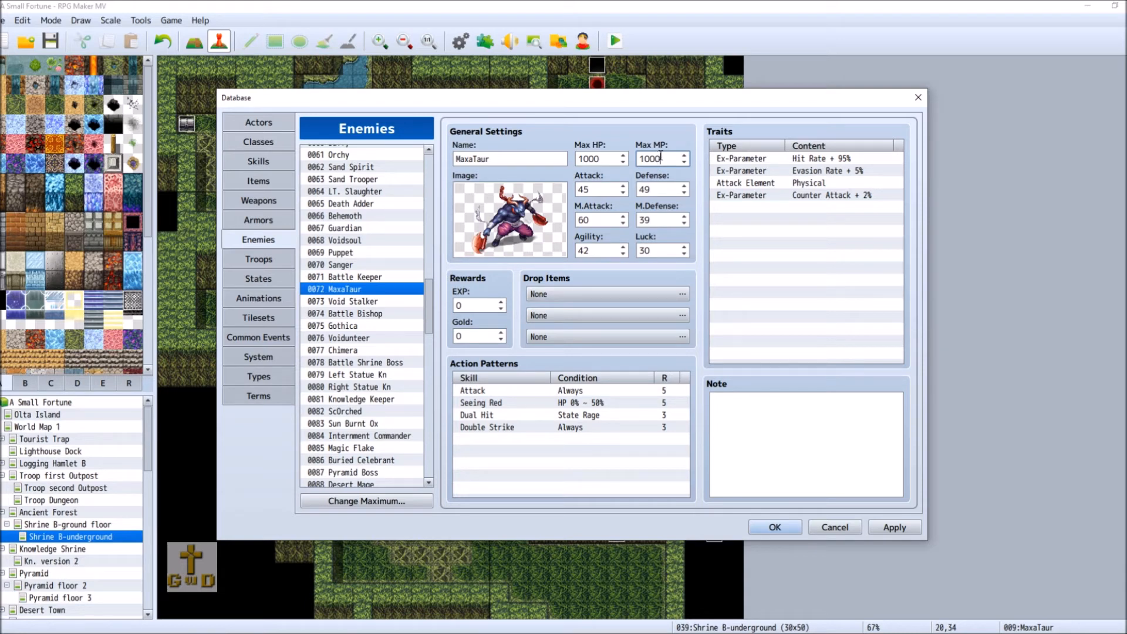
pyautogui.moveTo(662, 156)
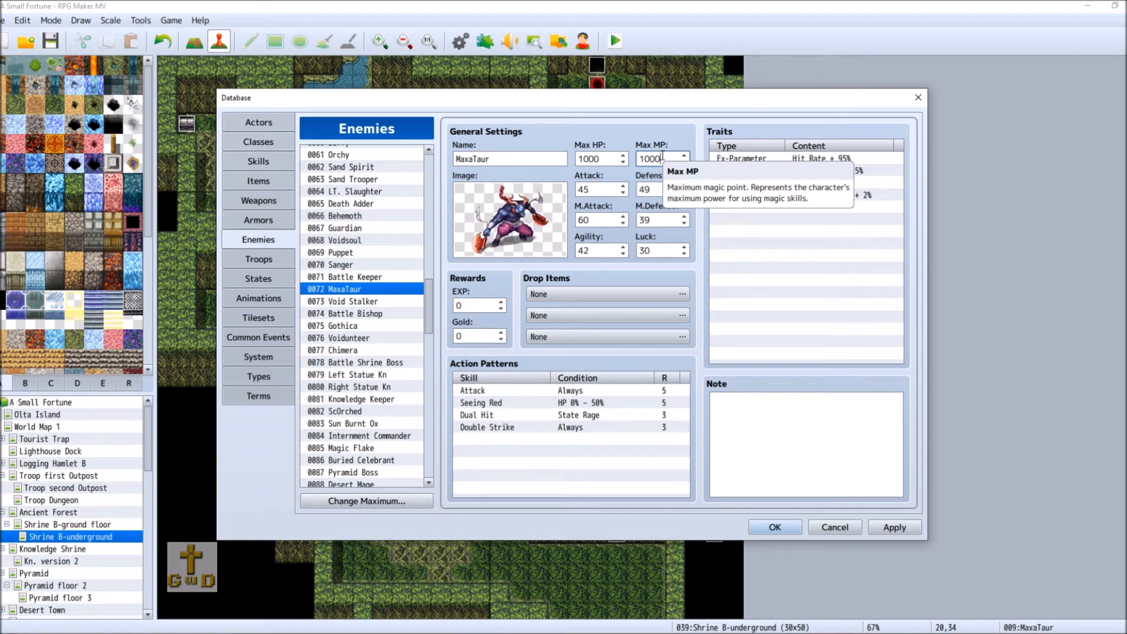
# Set the MaxaTaur enemy's Max MP to 850.
pyautogui.click(521, 428)
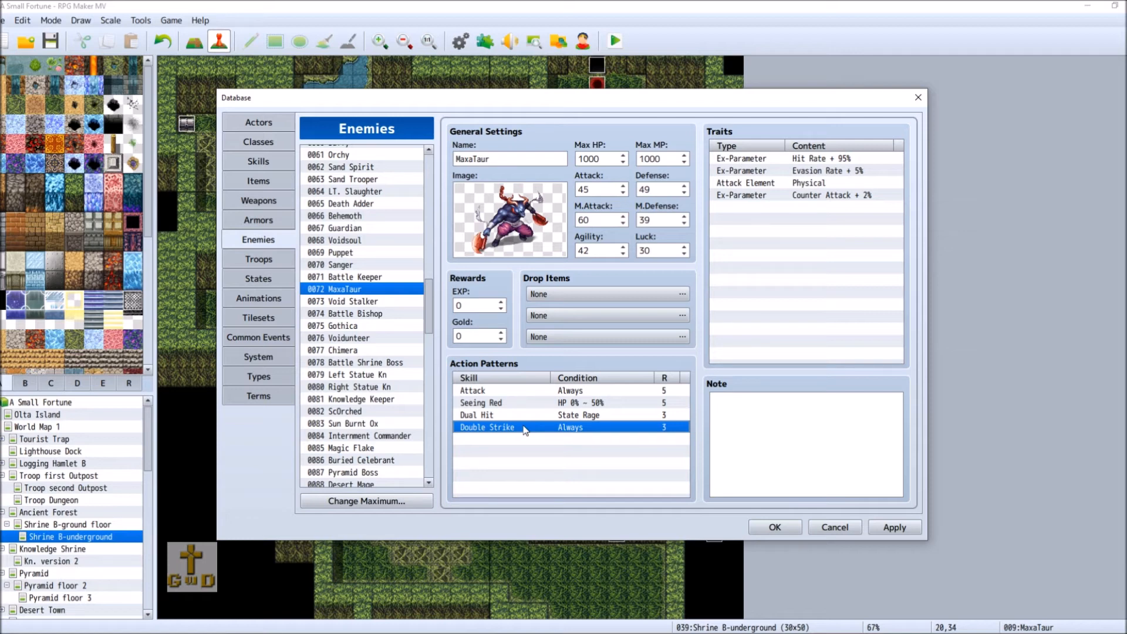
pyautogui.doubleClick(666, 159)
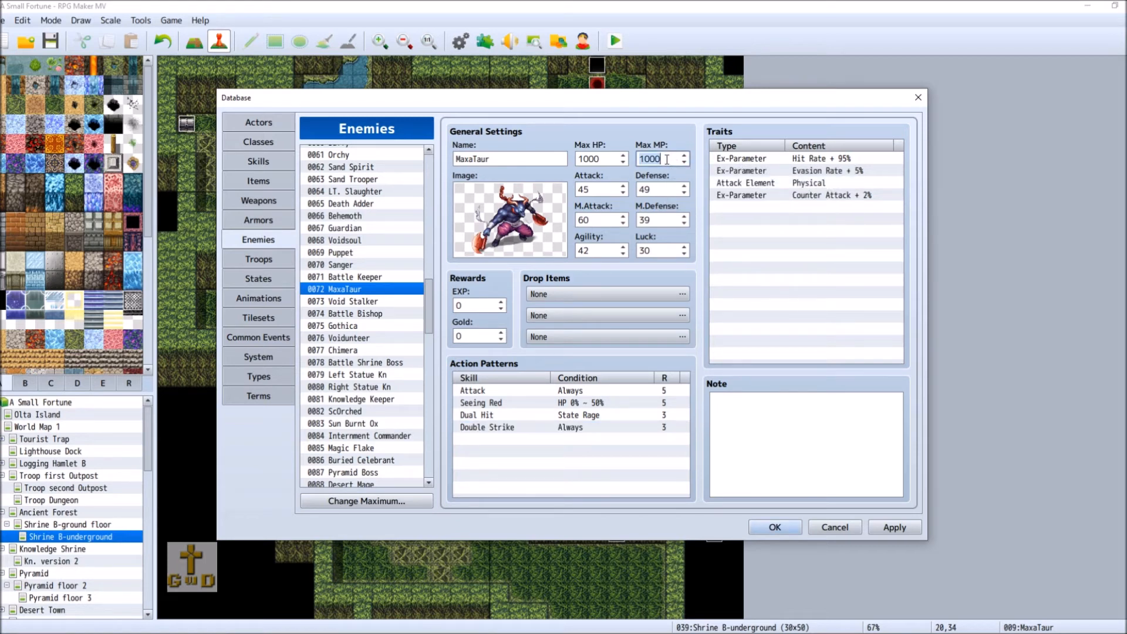
pyautogui.write('850')
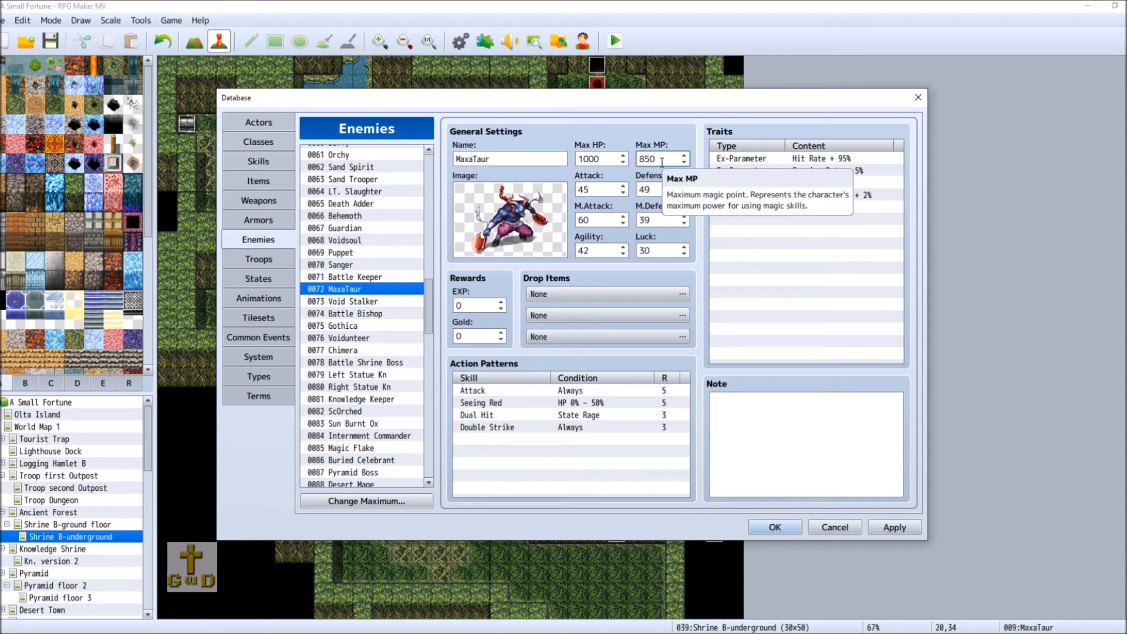
# Return the MaxaTaur enemy's Max MP to 1000 and confirm the database changes.
pyautogui.press('BackSpace')
pyautogui.press('BackSpace')
pyautogui.press('BackSpace')
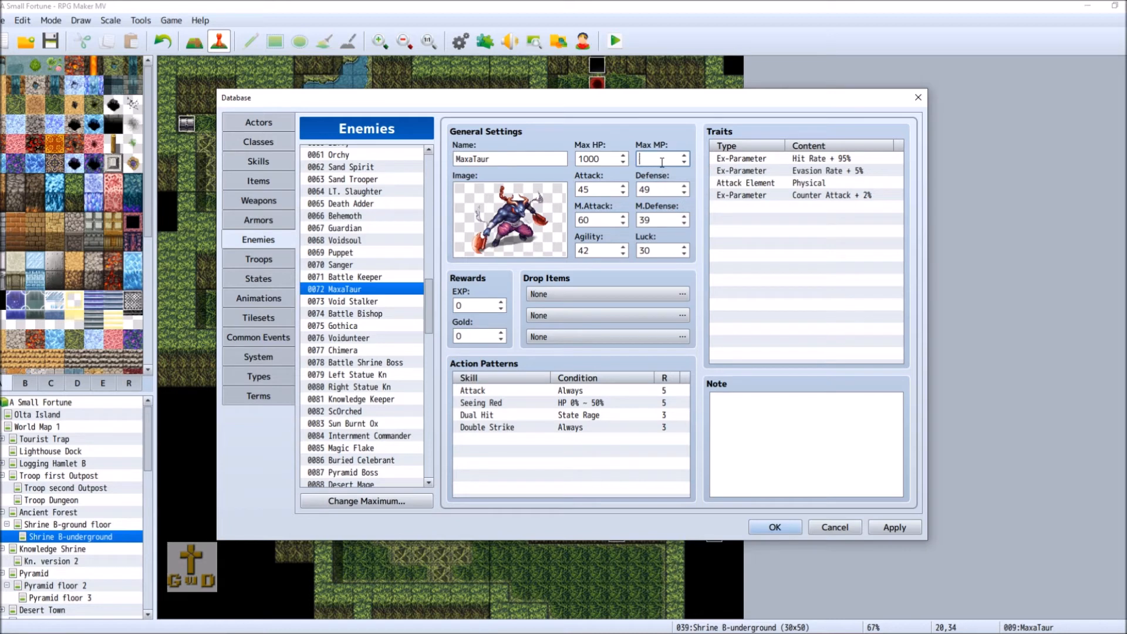
pyautogui.write('1000')
pyautogui.click(775, 527)
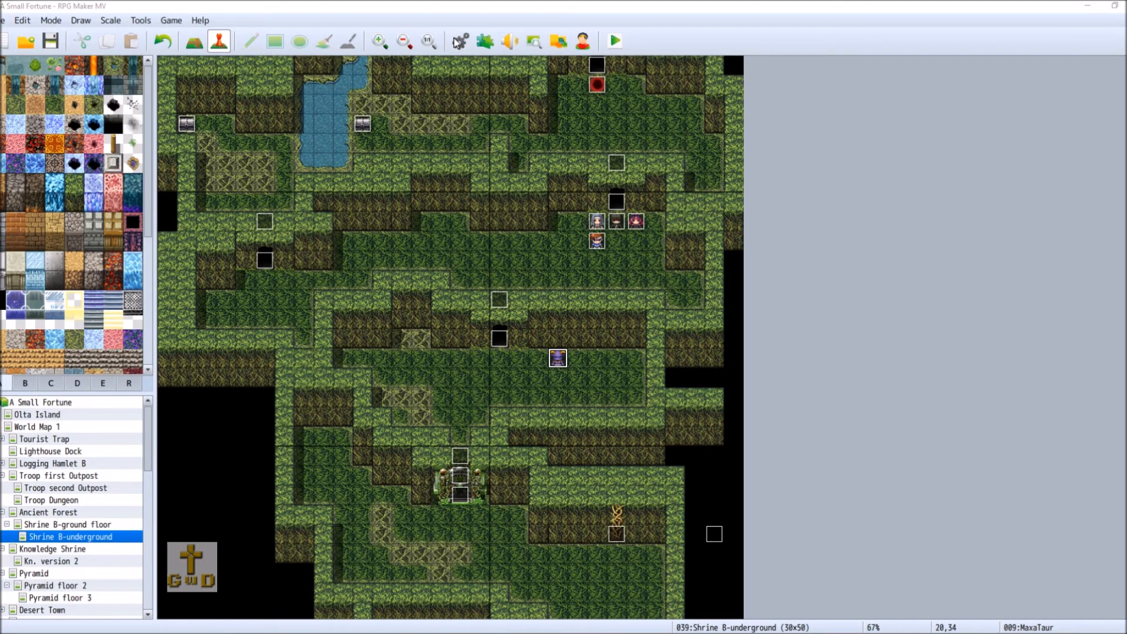
# Reopen the database and set the MaxaTaur enemy's Counter Attack trait to 1%.
pyautogui.click(459, 42)
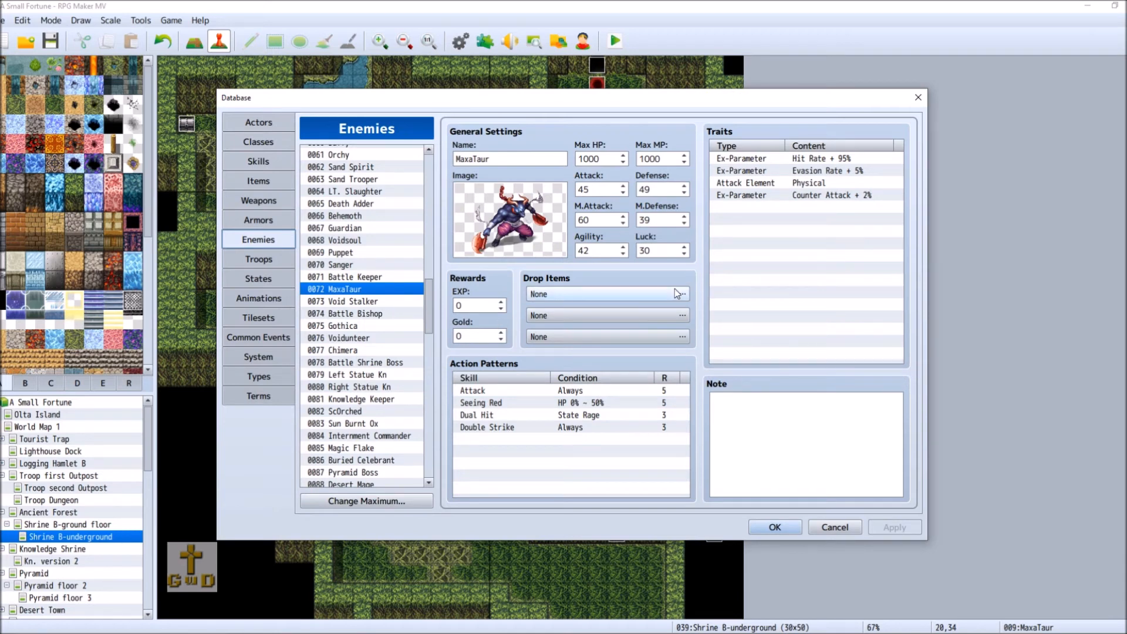
pyautogui.click(779, 197)
pyautogui.rightClick(779, 197)
pyautogui.click(803, 204)
pyautogui.write('1')
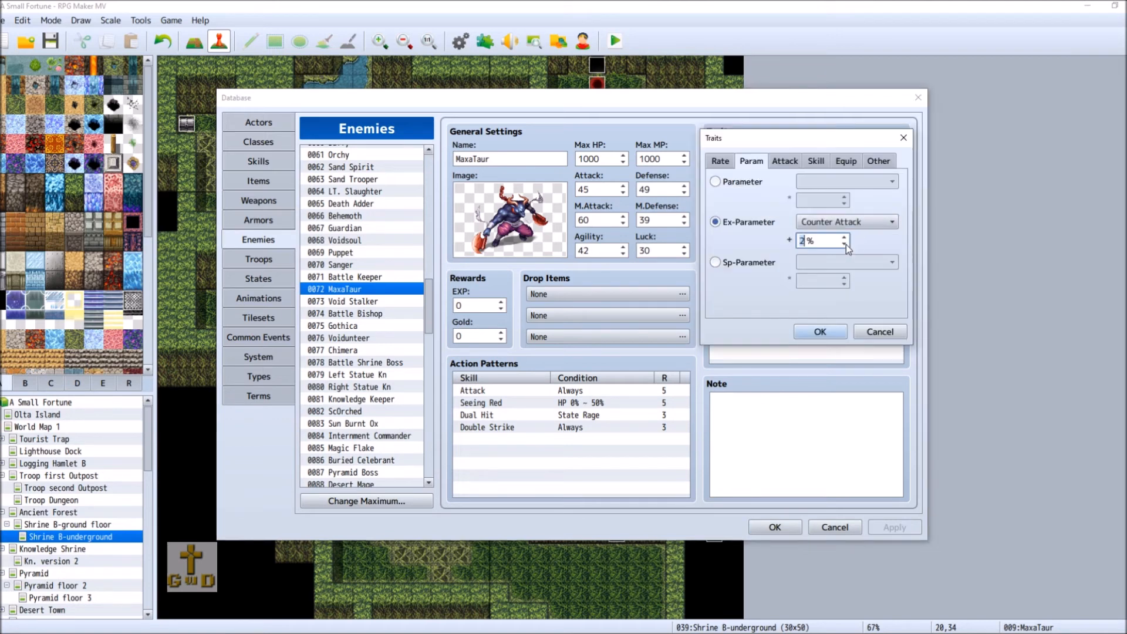
pyautogui.click(819, 331)
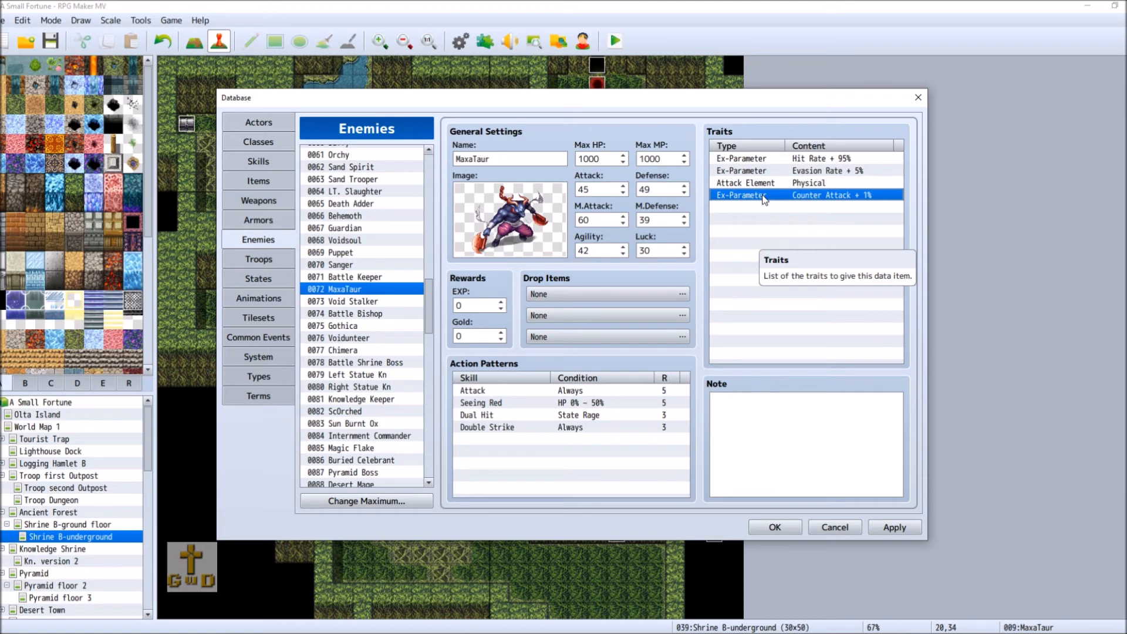
# Add a State Resist trait against Enamored to the MaxaTaur enemy.
pyautogui.click(754, 209)
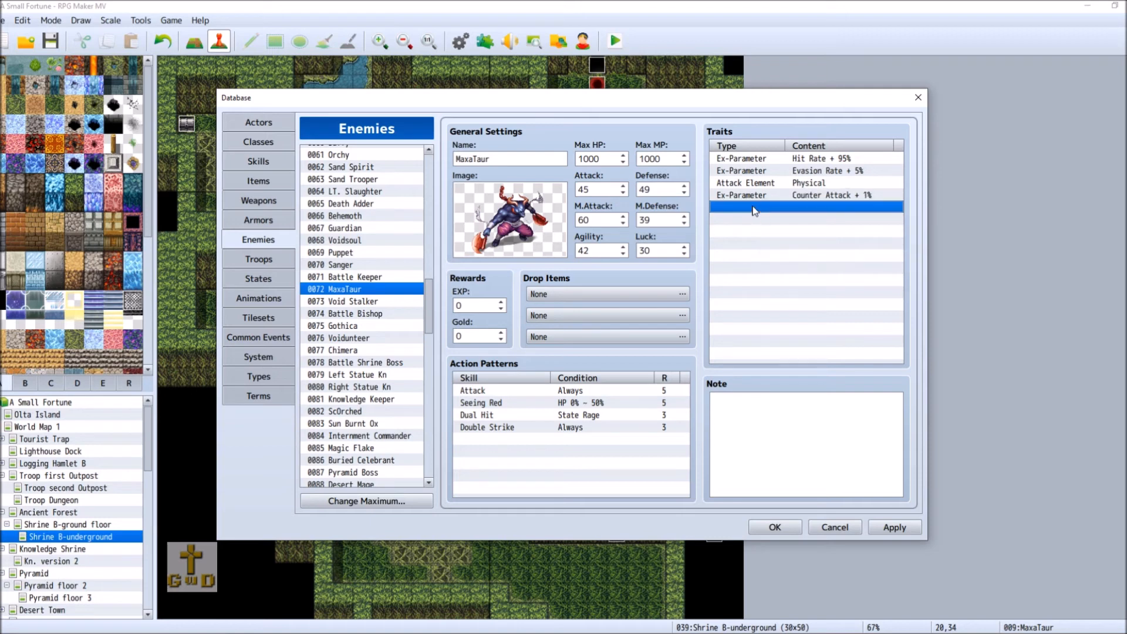
pyautogui.rightClick(751, 206)
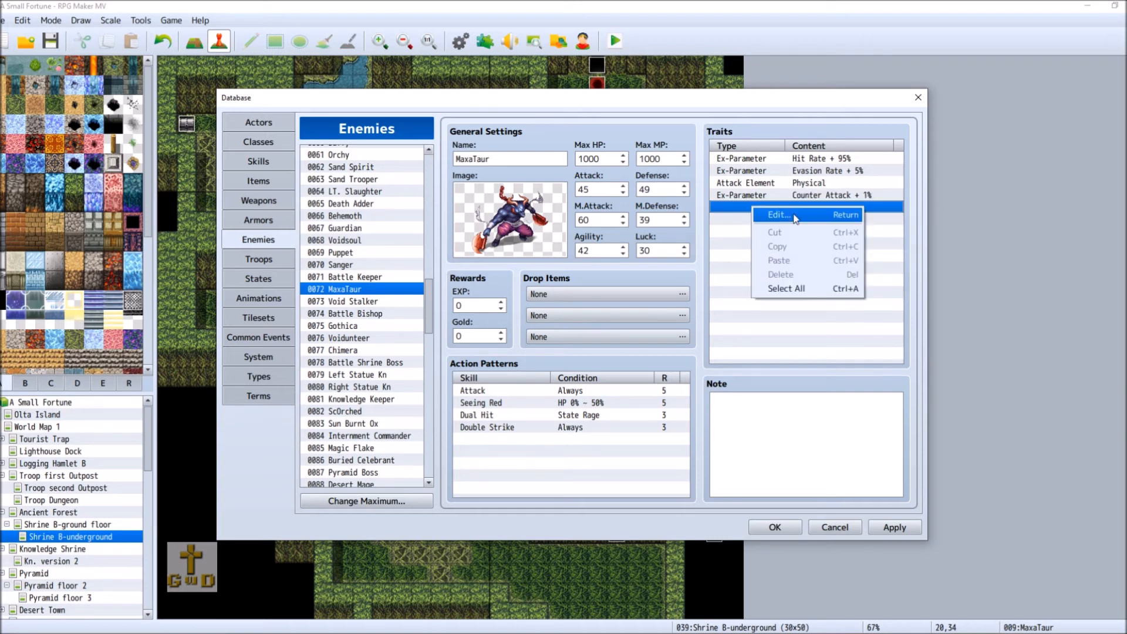
pyautogui.click(775, 214)
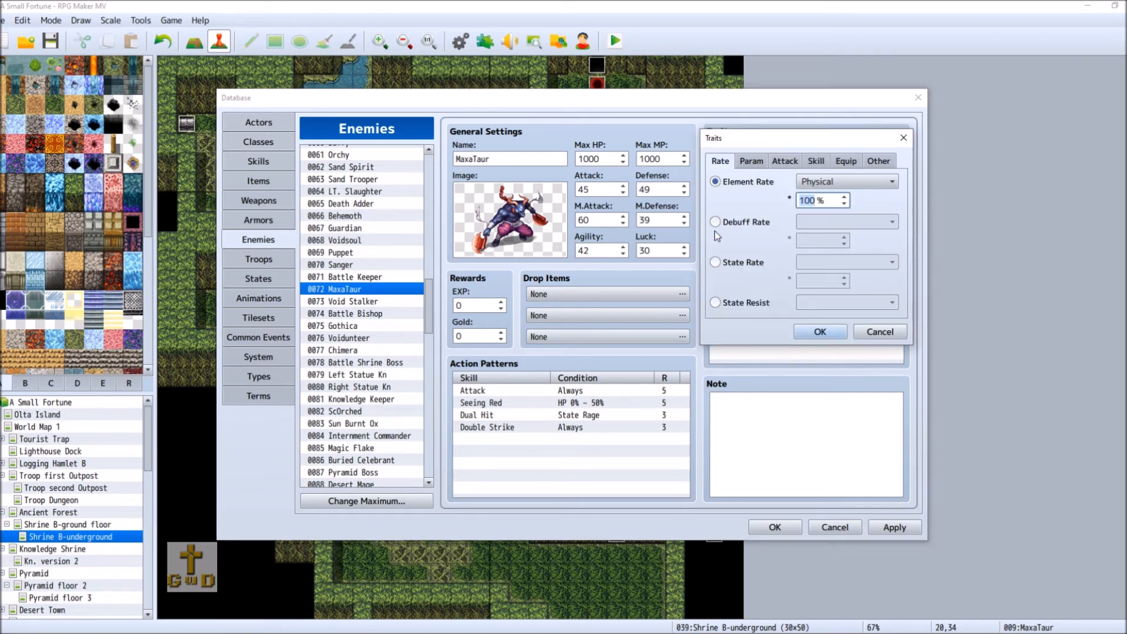
pyautogui.click(729, 223)
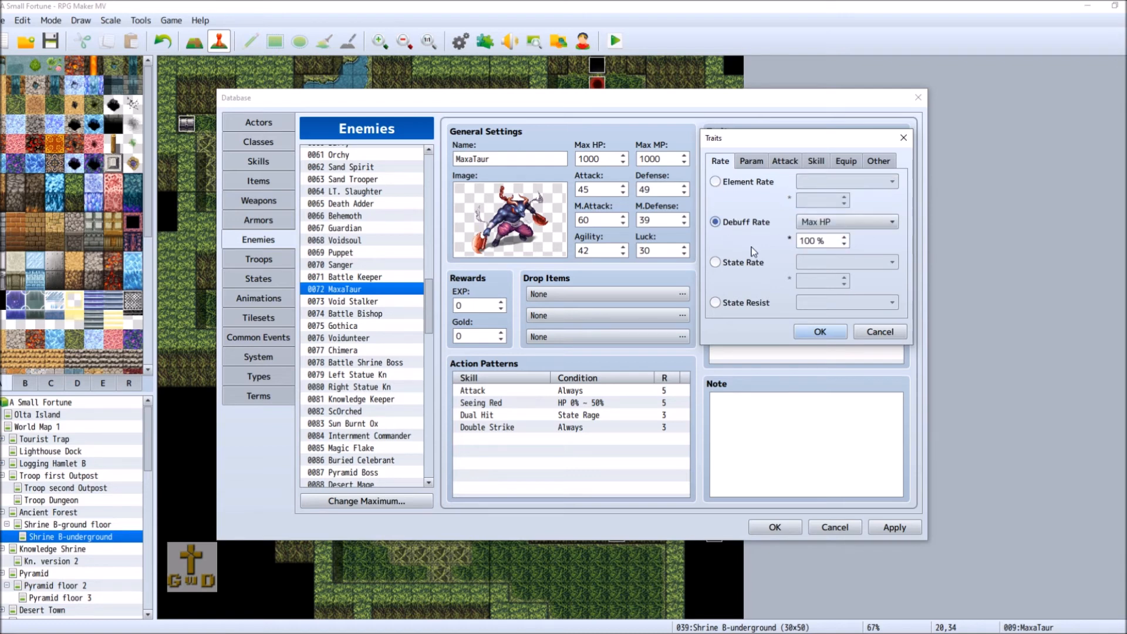
pyautogui.click(739, 263)
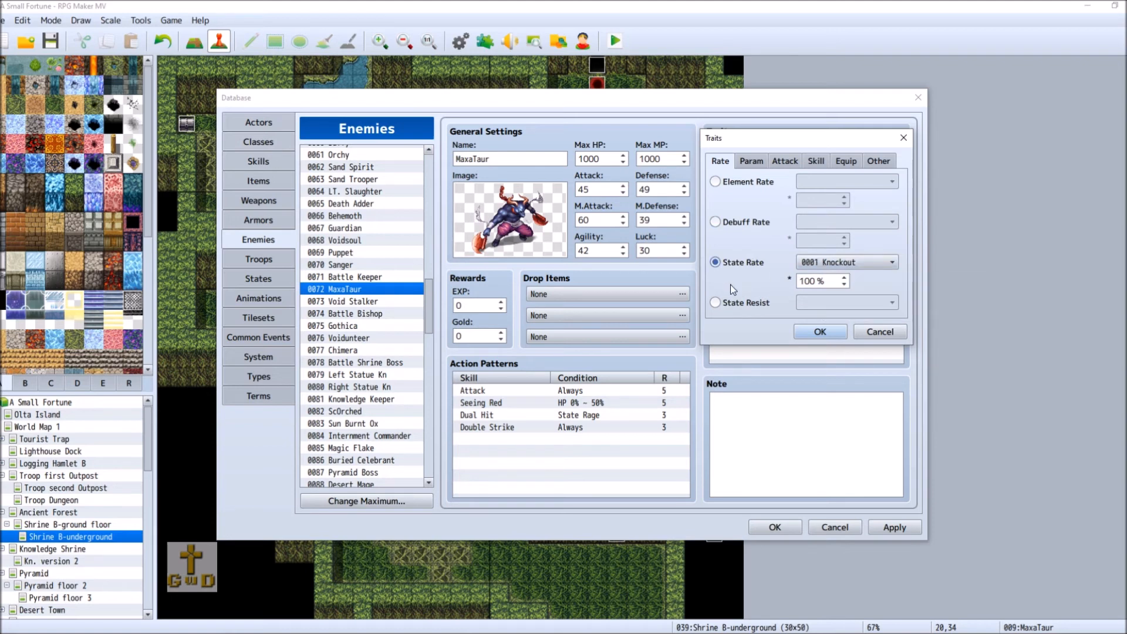
pyautogui.click(727, 302)
pyautogui.click(858, 300)
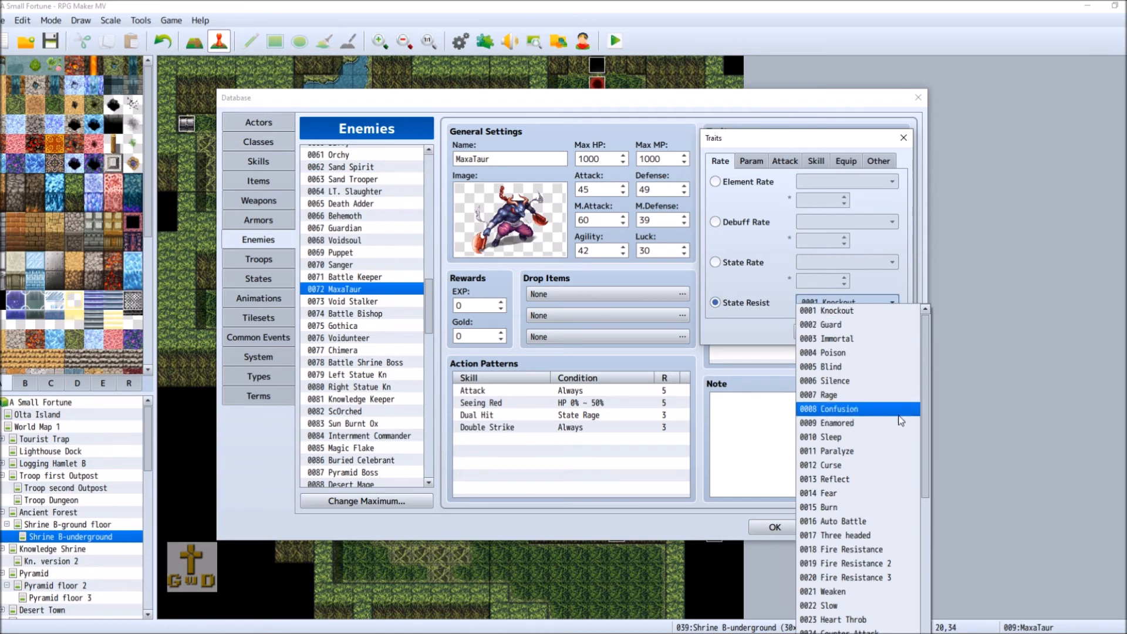
pyautogui.click(872, 423)
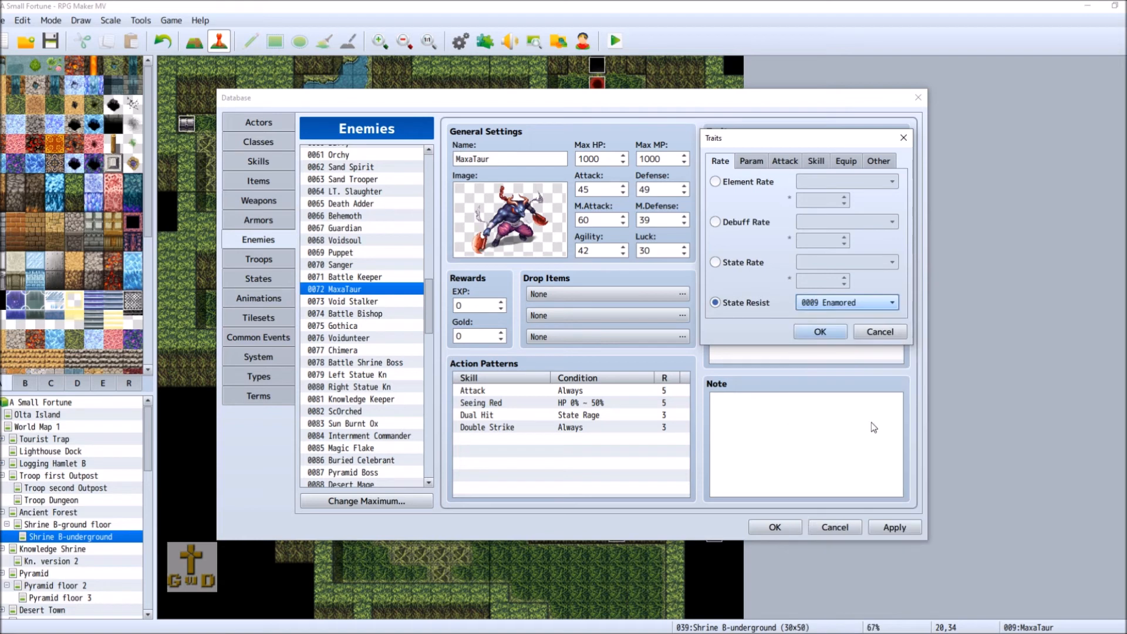
pyautogui.click(821, 332)
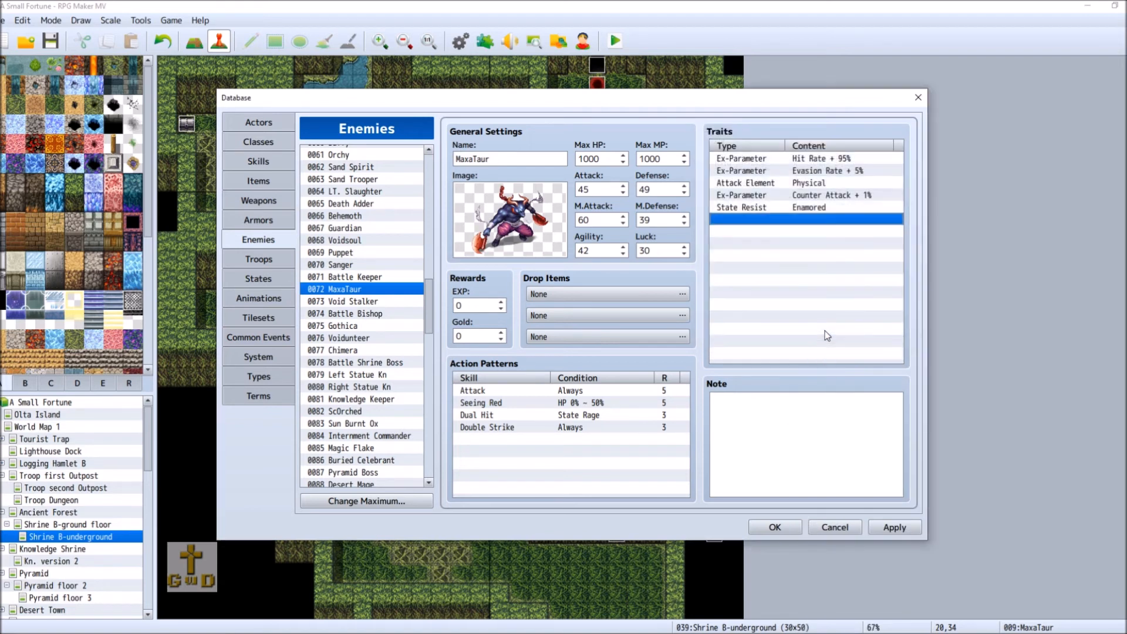
# Add a State Resist trait against Fear to the MaxaTaur enemy.
pyautogui.rightClick(765, 222)
pyautogui.click(775, 229)
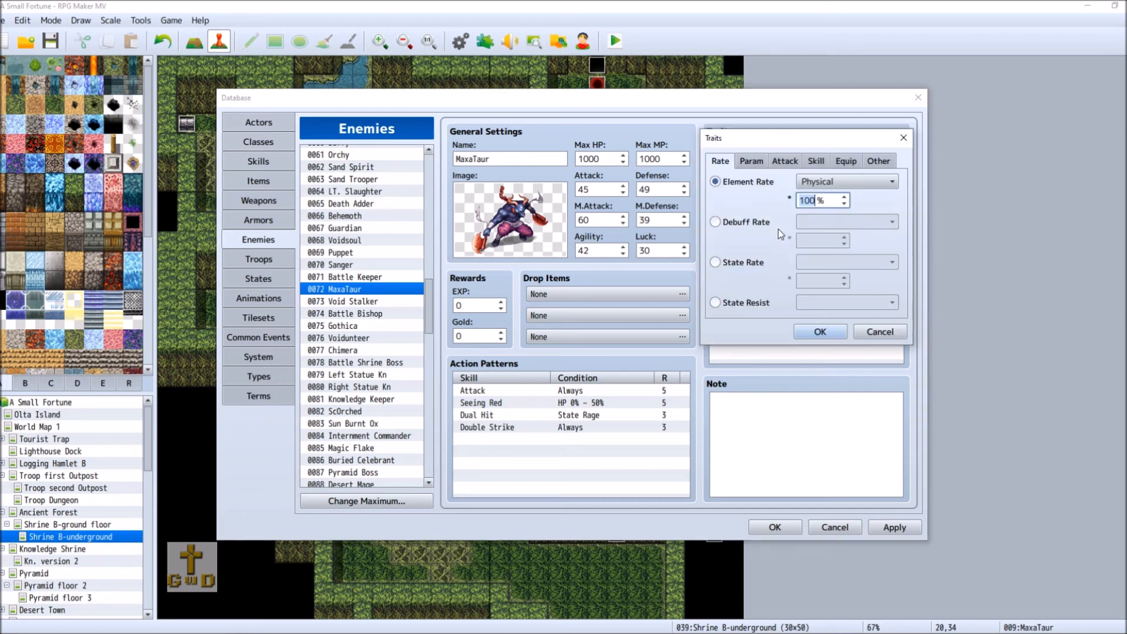
pyautogui.click(750, 304)
pyautogui.click(846, 302)
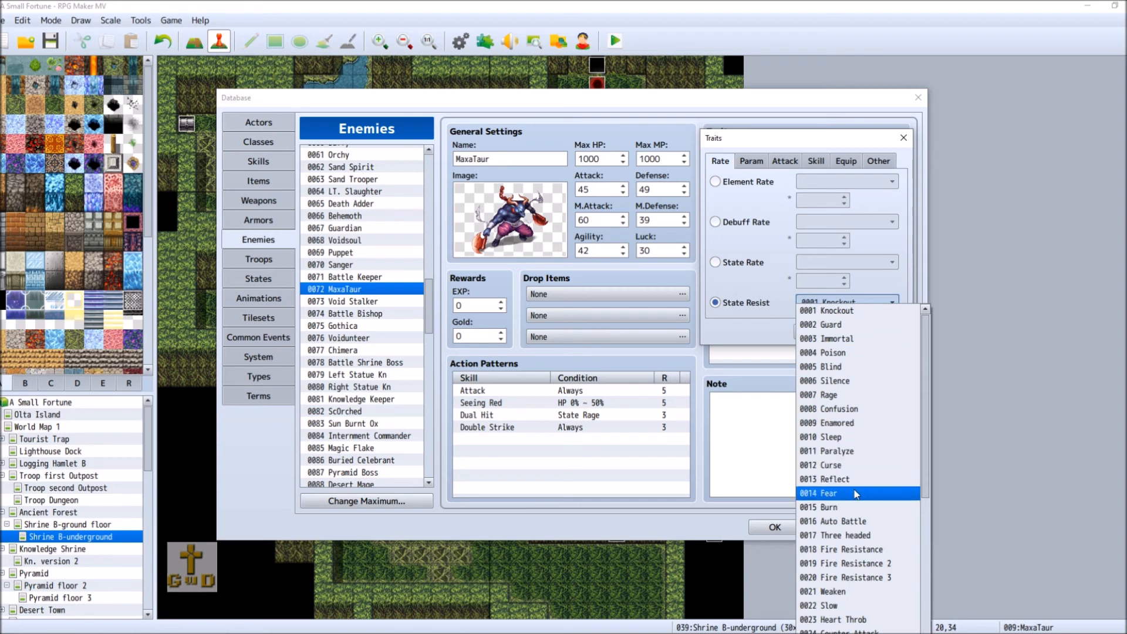
pyautogui.click(855, 493)
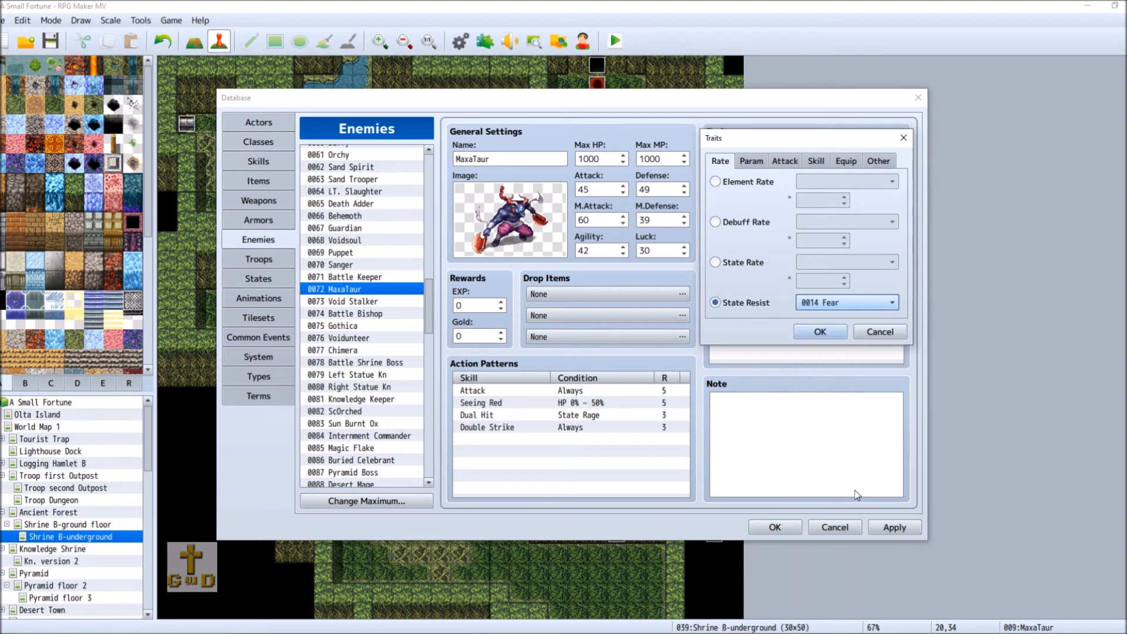
pyautogui.click(820, 332)
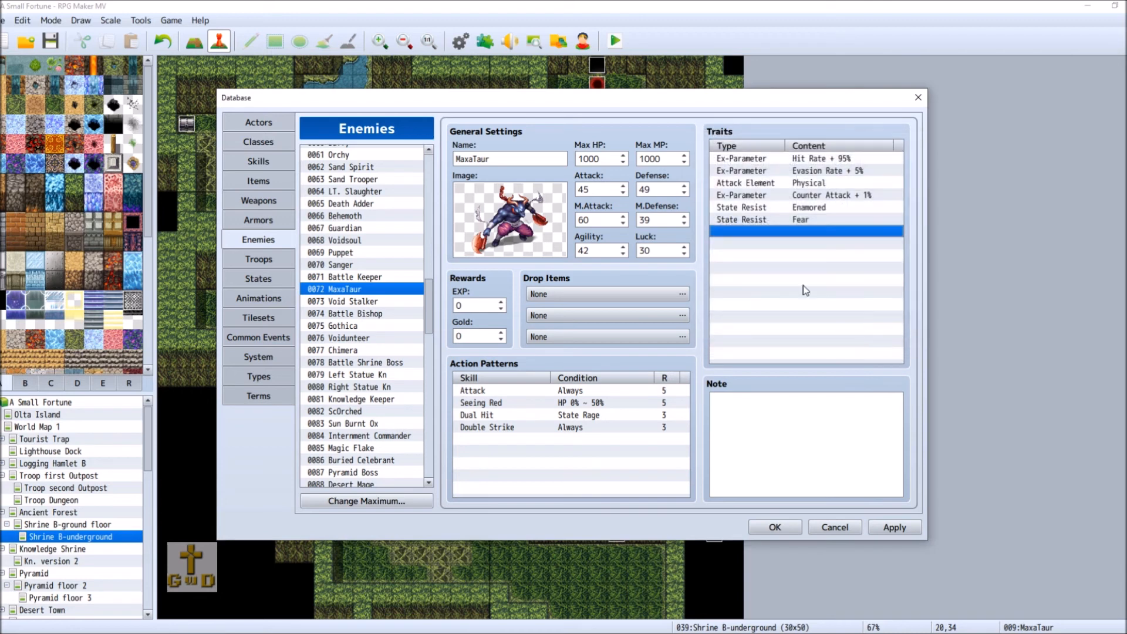
# Examine the Parameter, Ex-Parameter and Sp-Parameter choices available for a further MaxaTaur trait.
pyautogui.rightClick(751, 235)
pyautogui.click(776, 240)
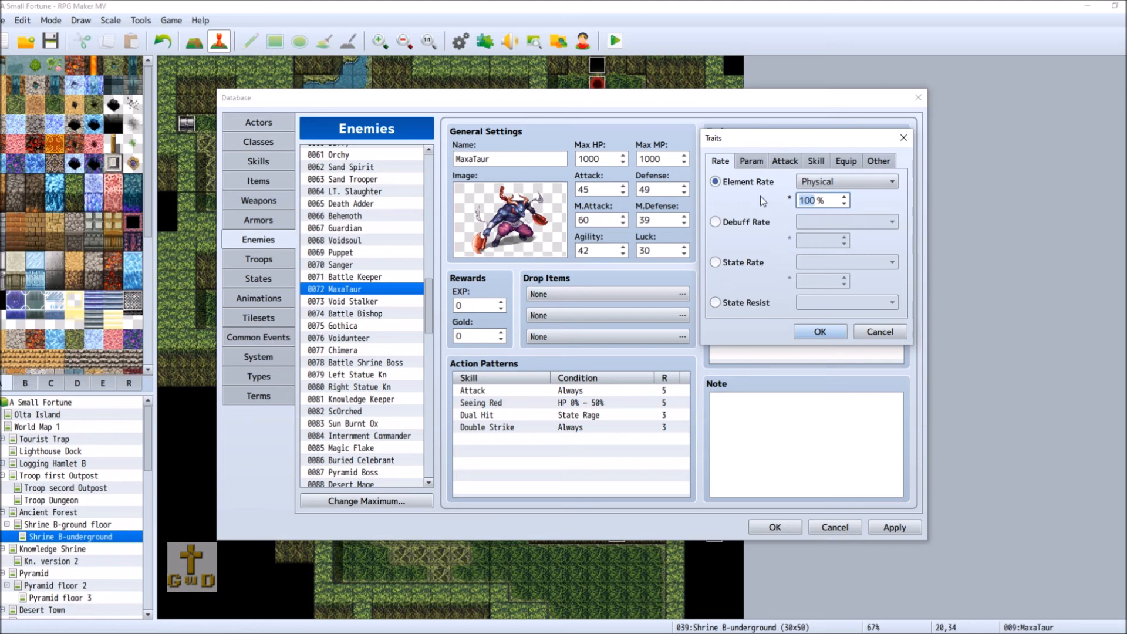
pyautogui.click(755, 160)
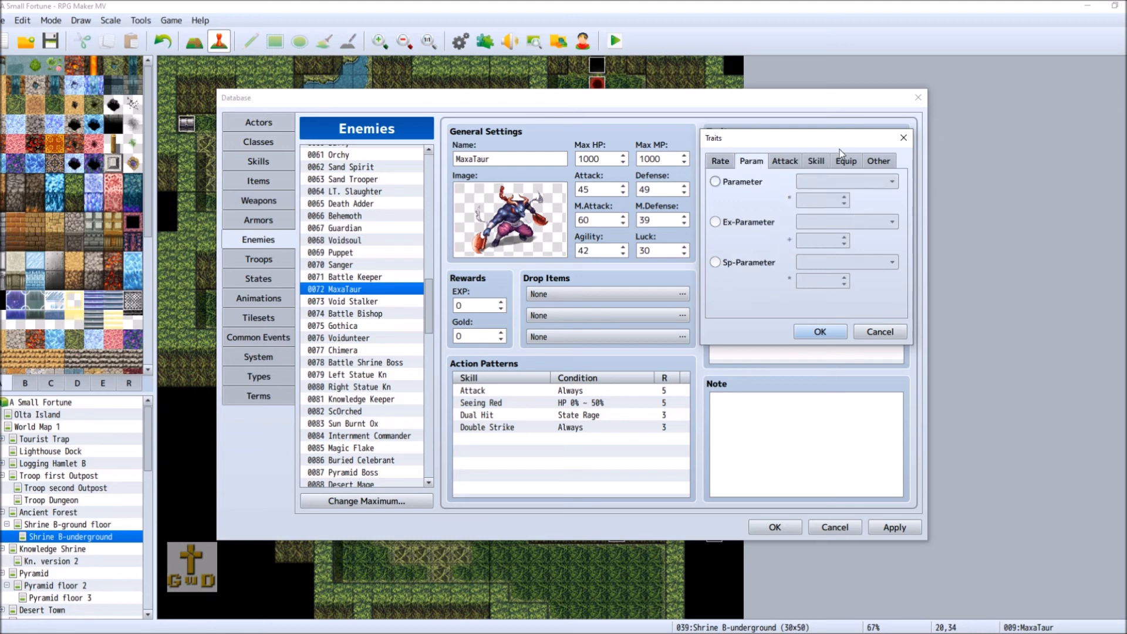
pyautogui.click(761, 183)
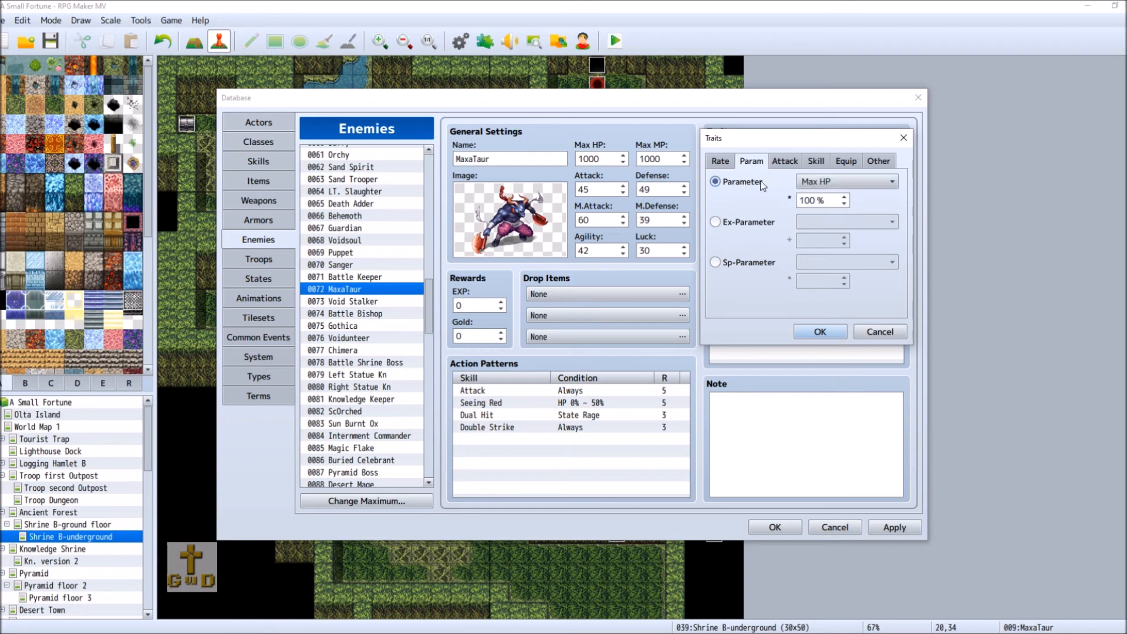
pyautogui.click(746, 222)
pyautogui.click(865, 222)
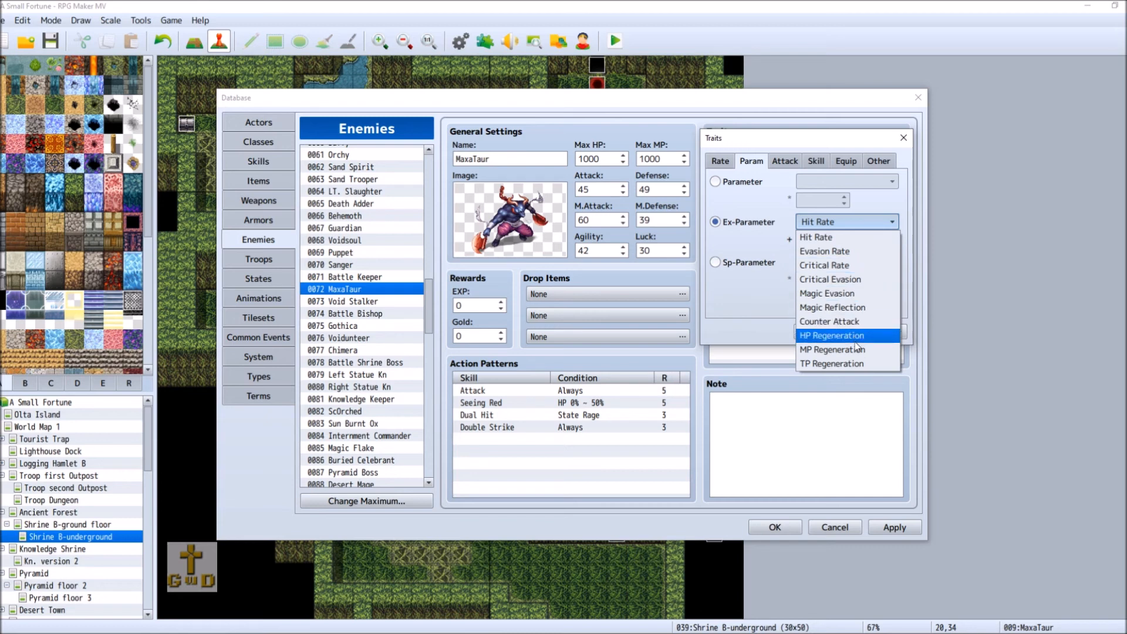
pyautogui.click(743, 296)
pyautogui.click(727, 261)
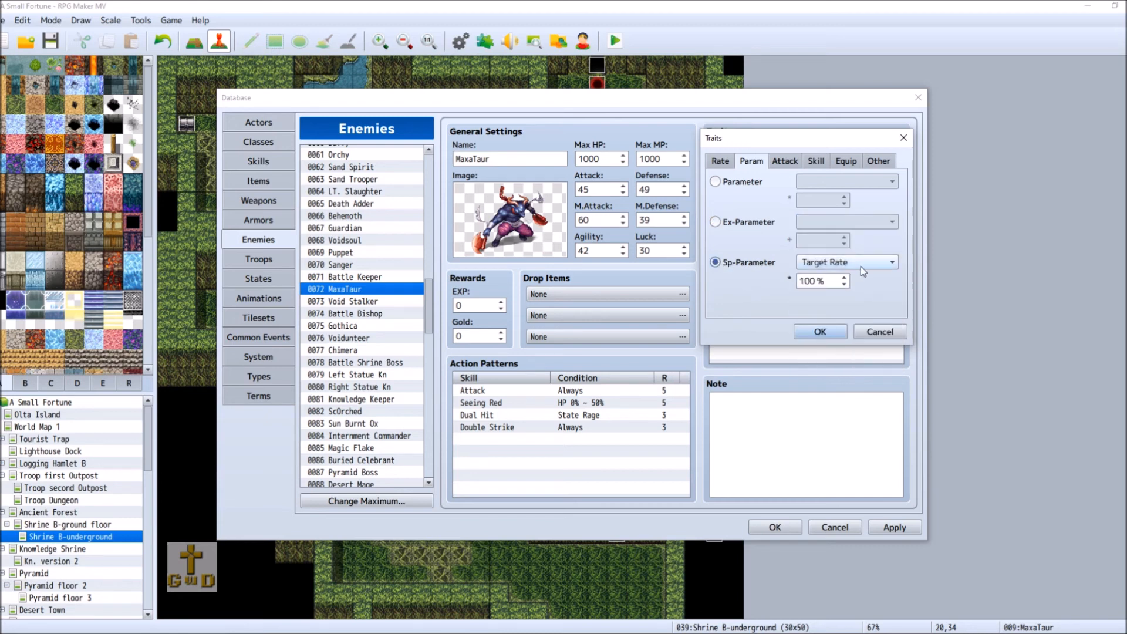
pyautogui.click(864, 268)
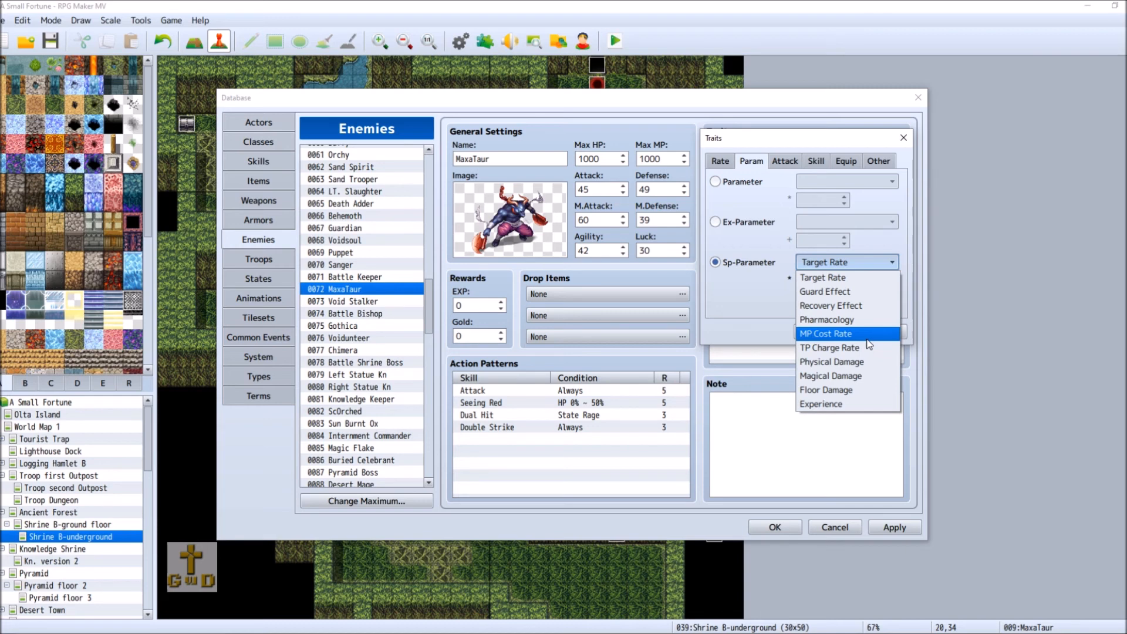
pyautogui.click(710, 325)
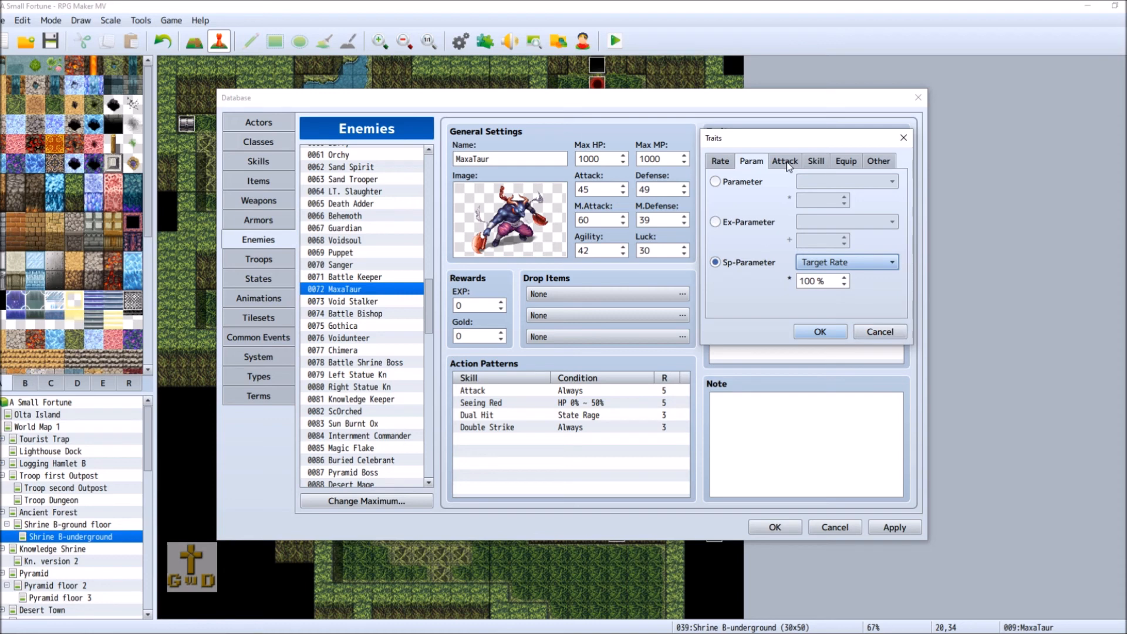
# Review the equipment, skill and other trait choices, including the Action Times + explanation, and leave without adding a trait.
pyautogui.click(837, 164)
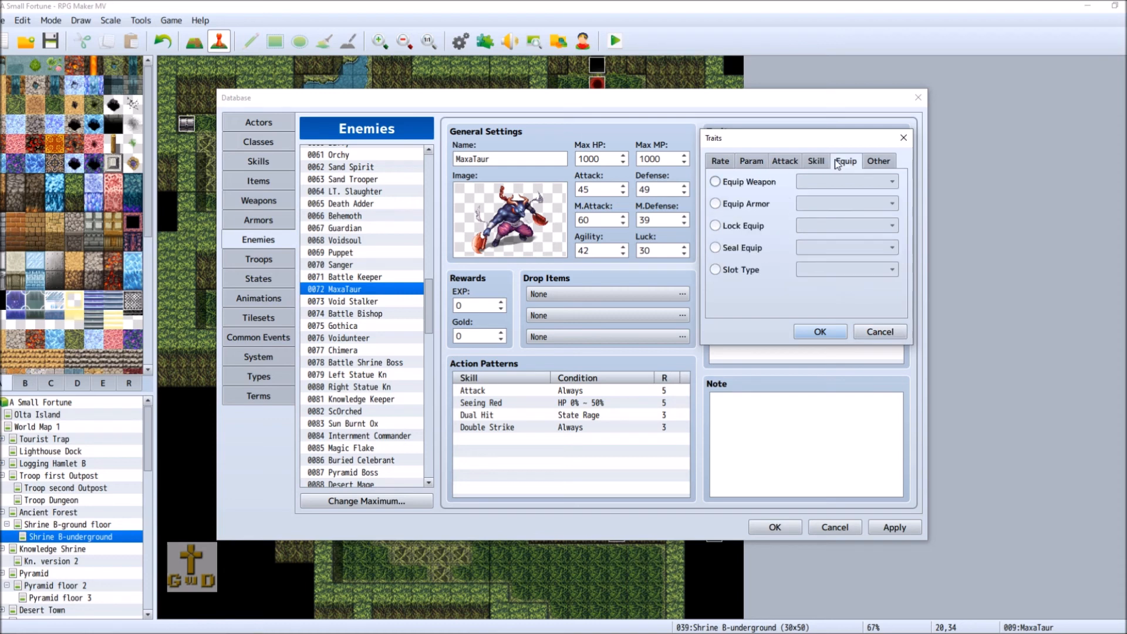
pyautogui.click(820, 164)
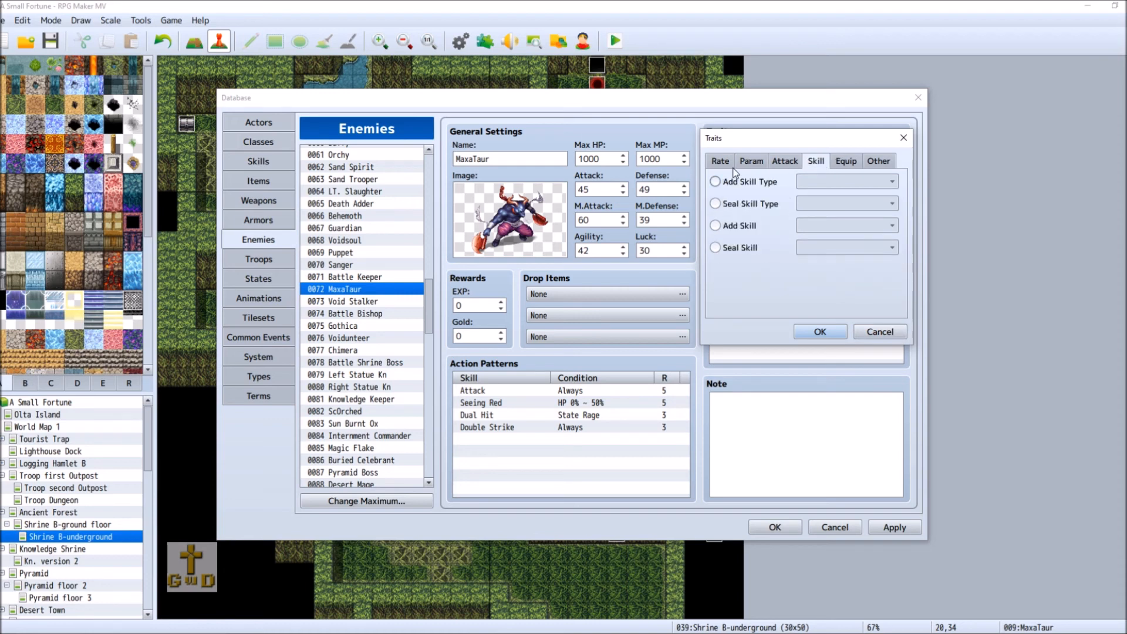
pyautogui.click(879, 161)
pyautogui.click(714, 183)
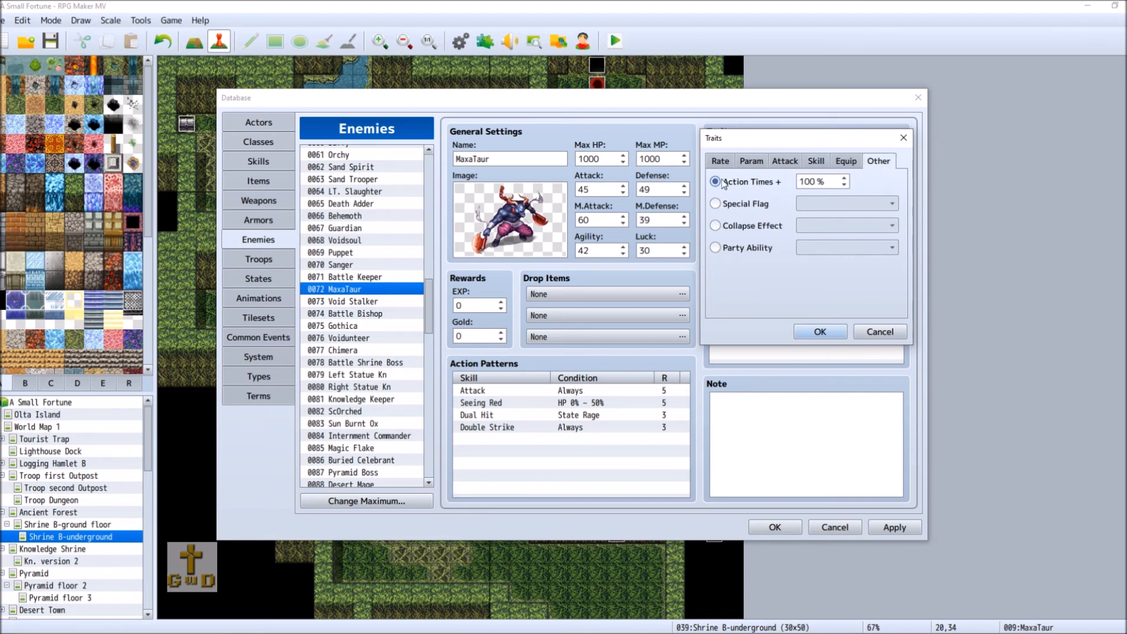
pyautogui.moveTo(716, 184)
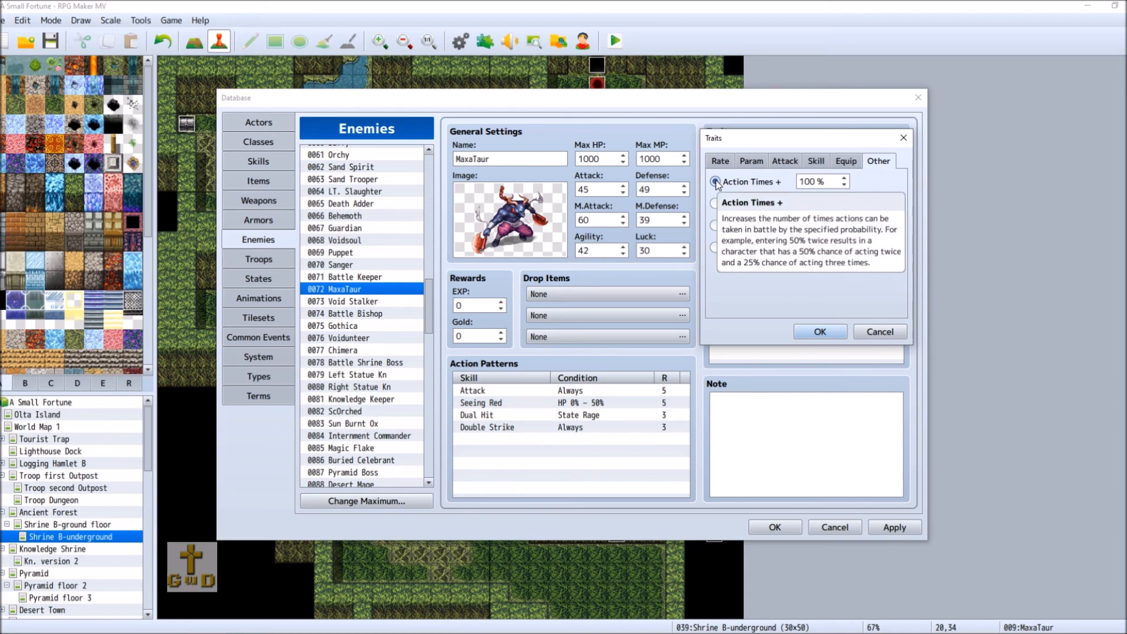
pyautogui.click(886, 332)
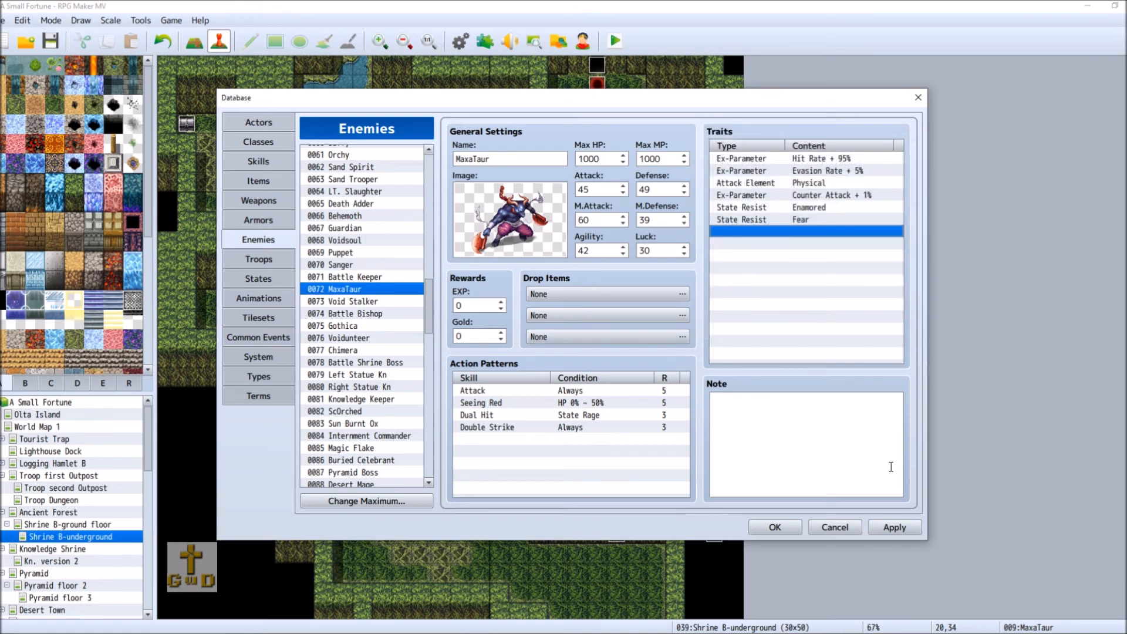
# Apply the MaxaTaur traits, set its rewards to 50 EXP and 100 Gold, and confirm the database changes.
pyautogui.click(903, 534)
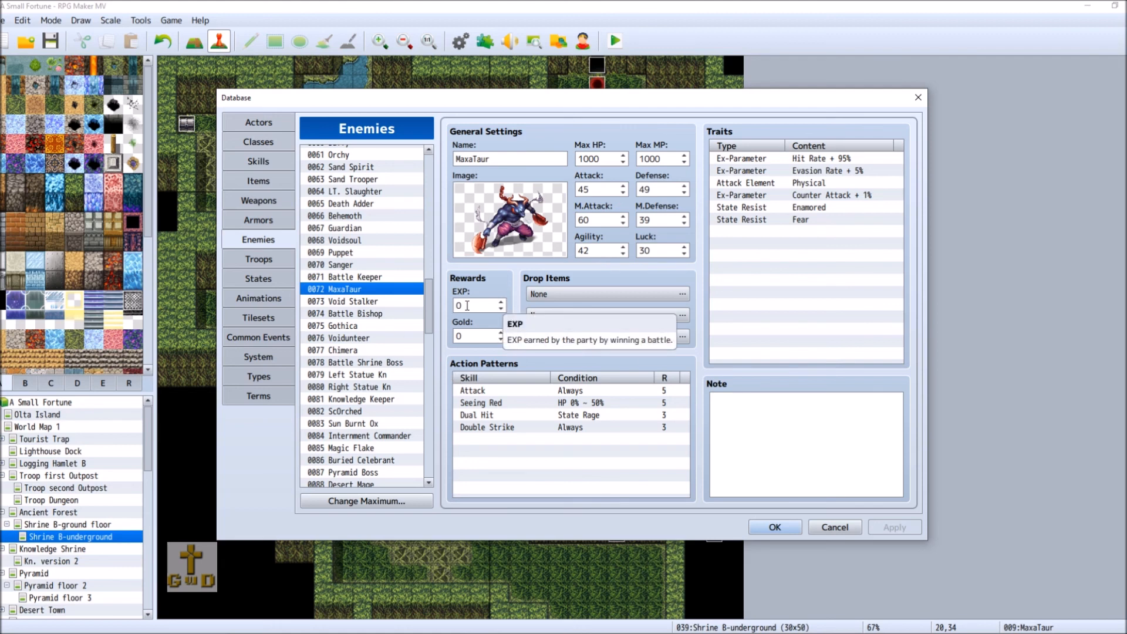
pyautogui.click(500, 308)
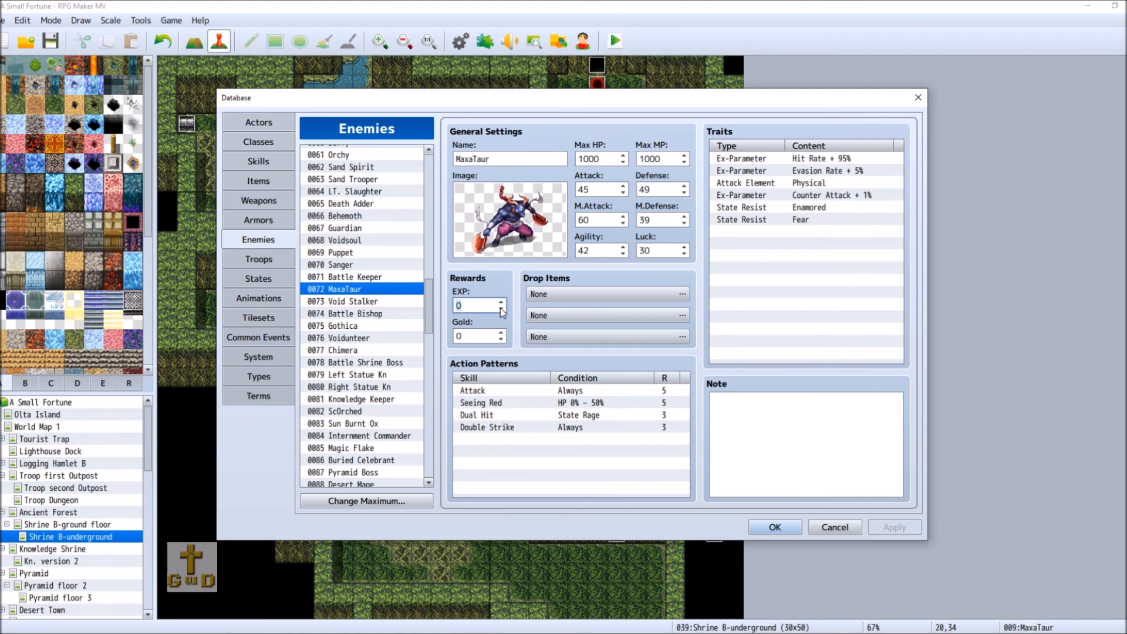
pyautogui.write('50')
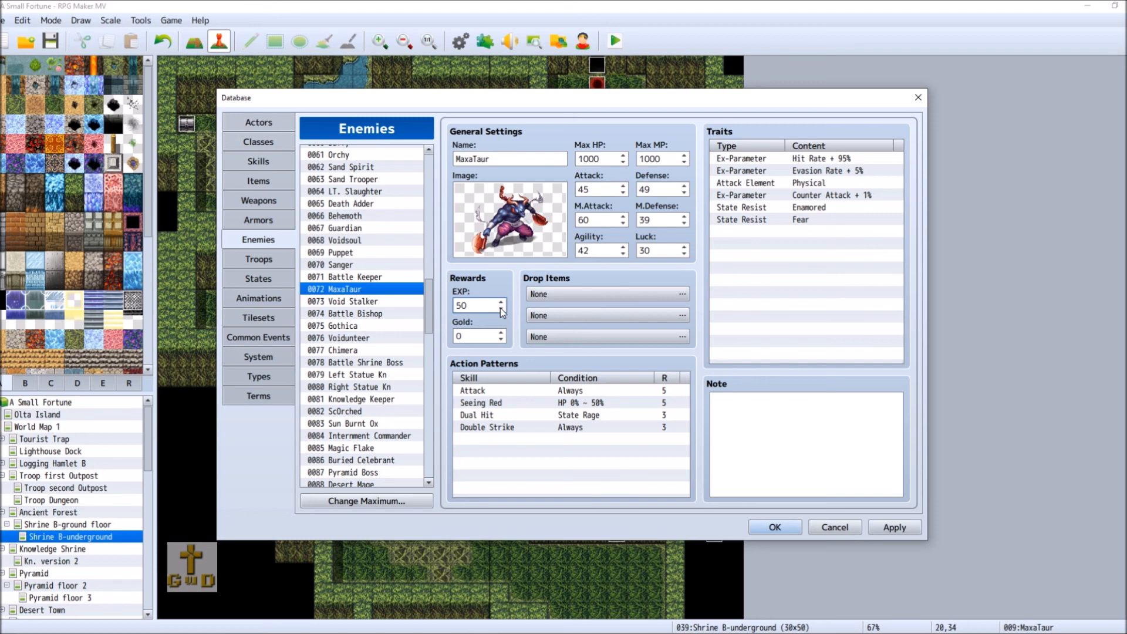
pyautogui.click(471, 332)
pyautogui.write('100')
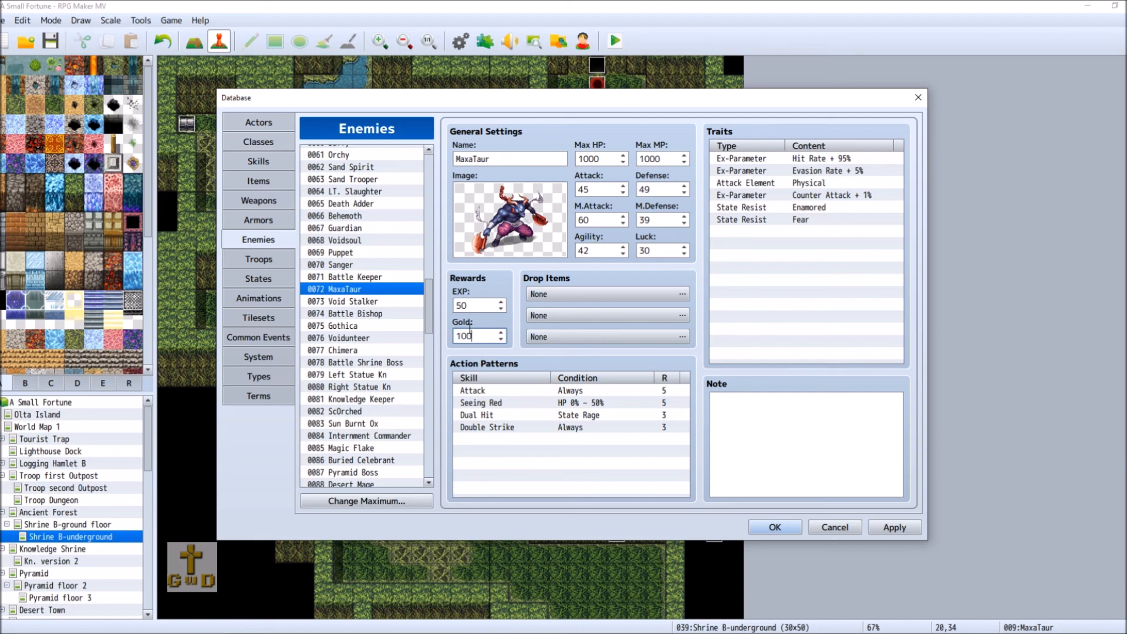
pyautogui.click(887, 526)
pyautogui.press('Return')
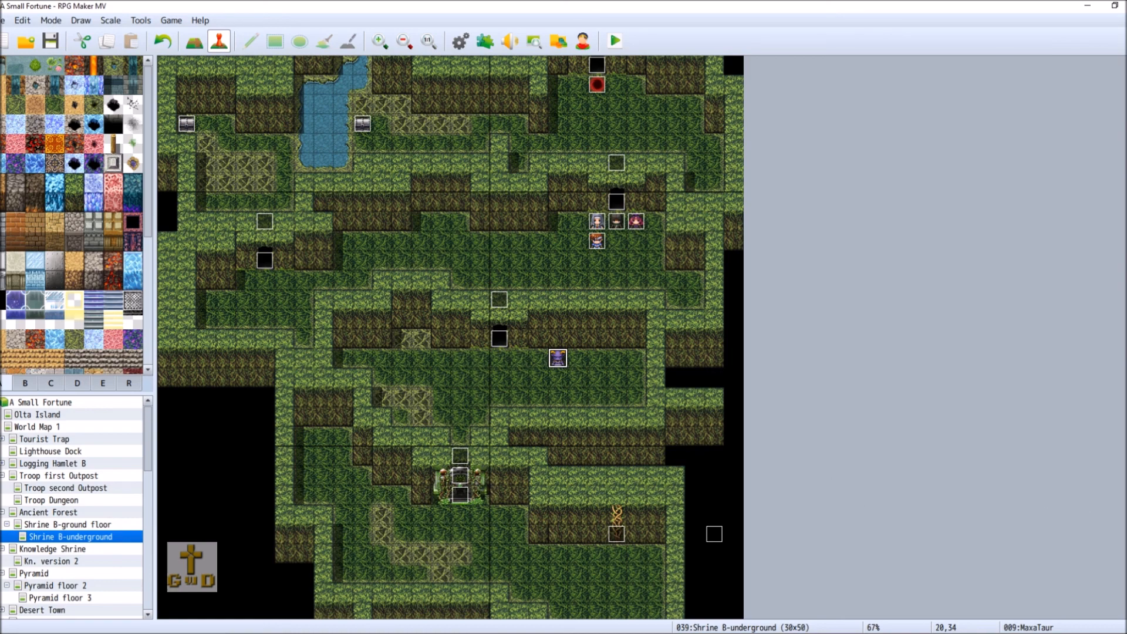
# Open the event just below the row of three character events on the Shrine B-underground map.
pyautogui.scroll(5, 450, 338)
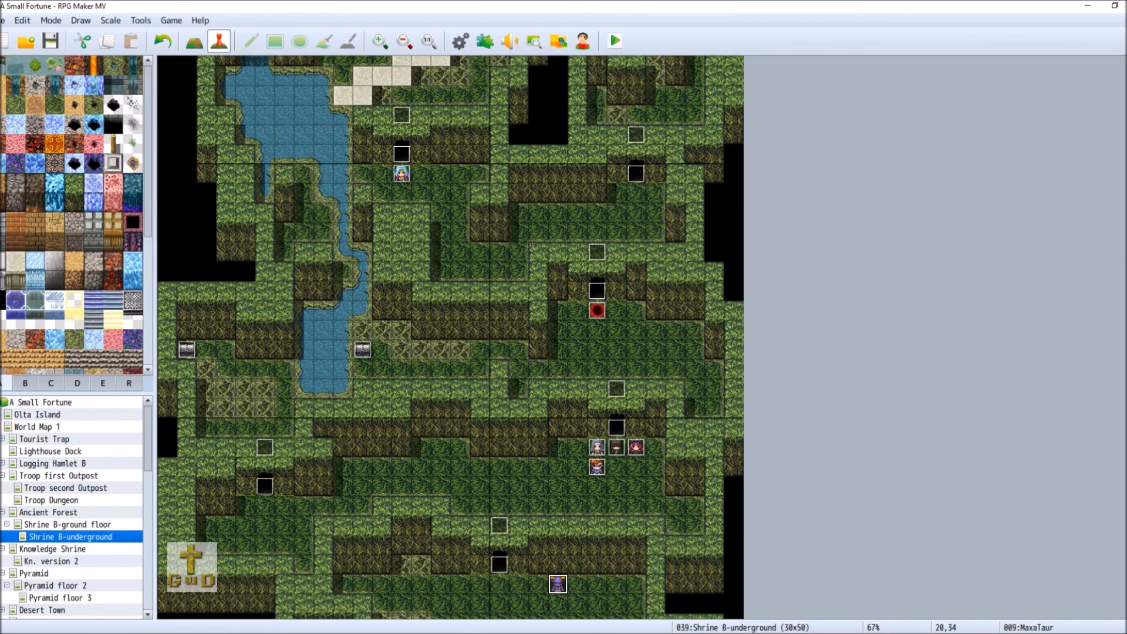
pyautogui.rightClick(594, 472)
pyautogui.click(616, 479)
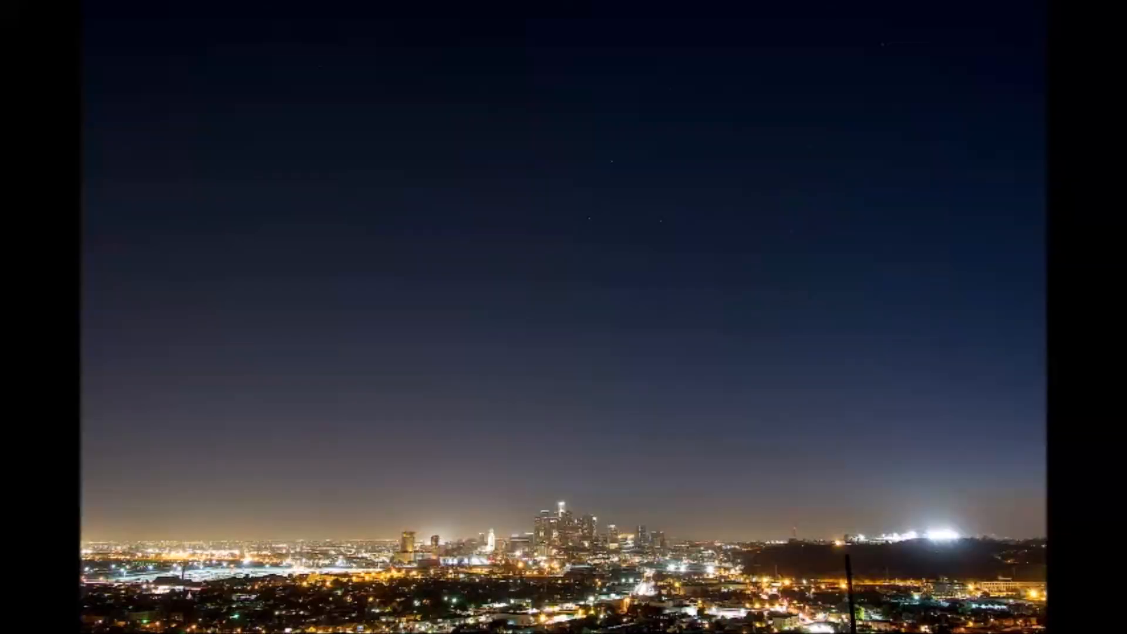